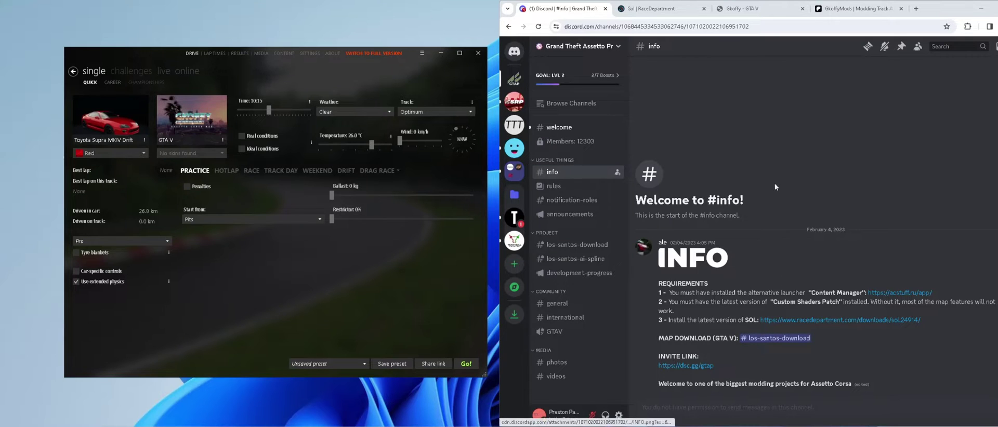
- Review the open browser pages for the GTA V map: RaceDepartment Sol, the gkoffy.com download, the GkoffyMods Patreon and the Discord info channel
click(655, 8)
click(743, 9)
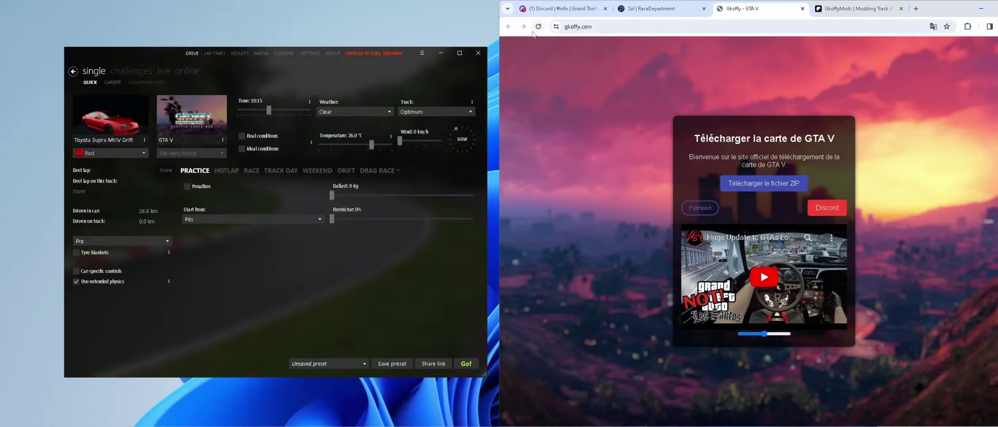
click(904, 2)
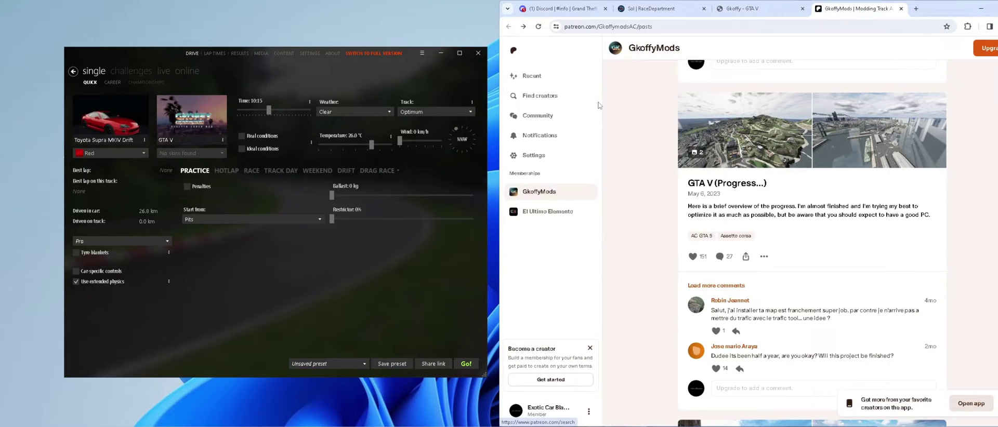
click(563, 10)
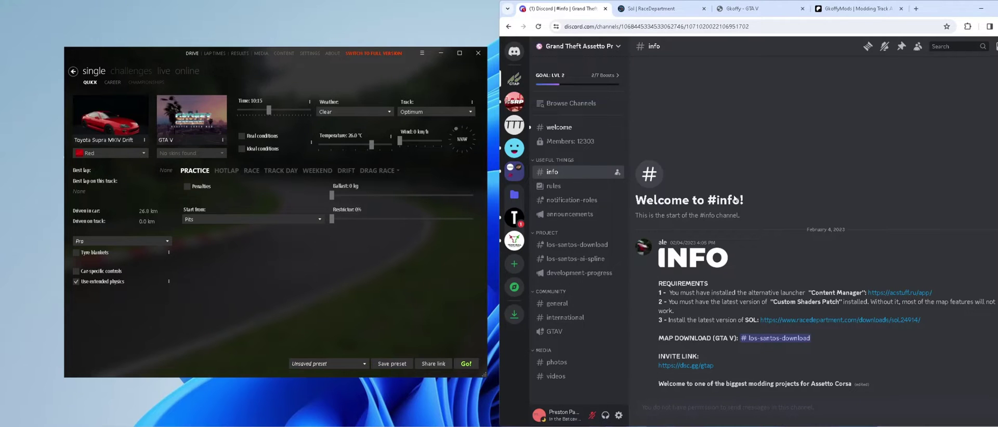
click(745, 8)
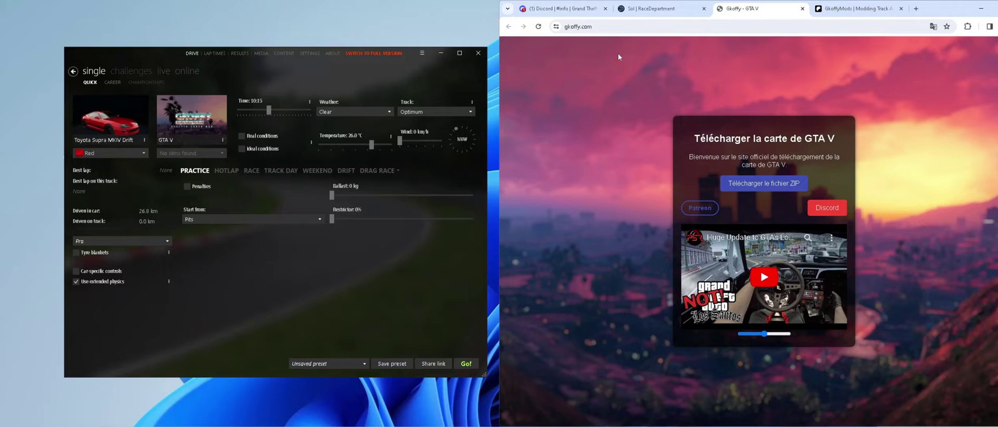
click(542, 11)
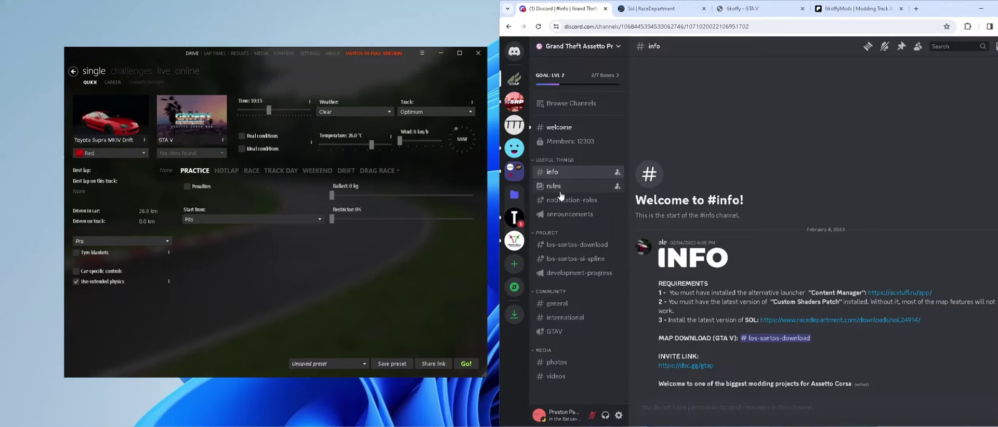
- Open the Discord server's announcements channel and read the January 2024 posts about the pits and CPU occupancy fixes
click(585, 218)
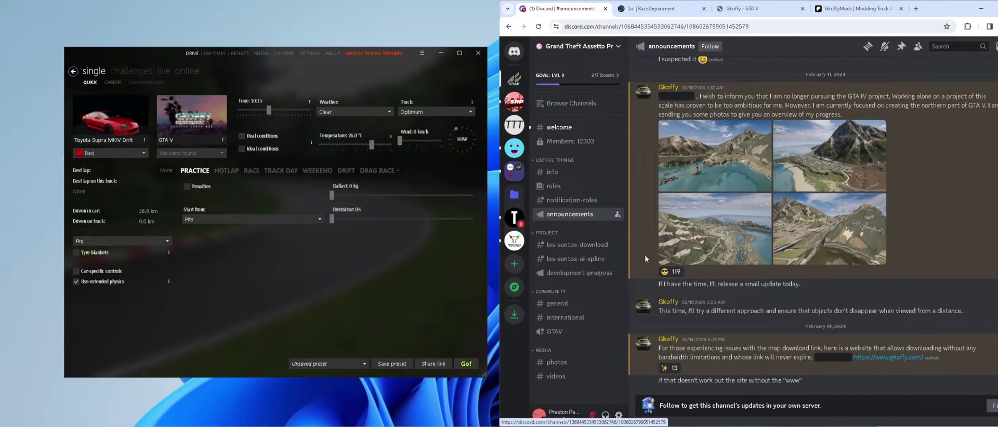
scroll(645, 256, up, 10)
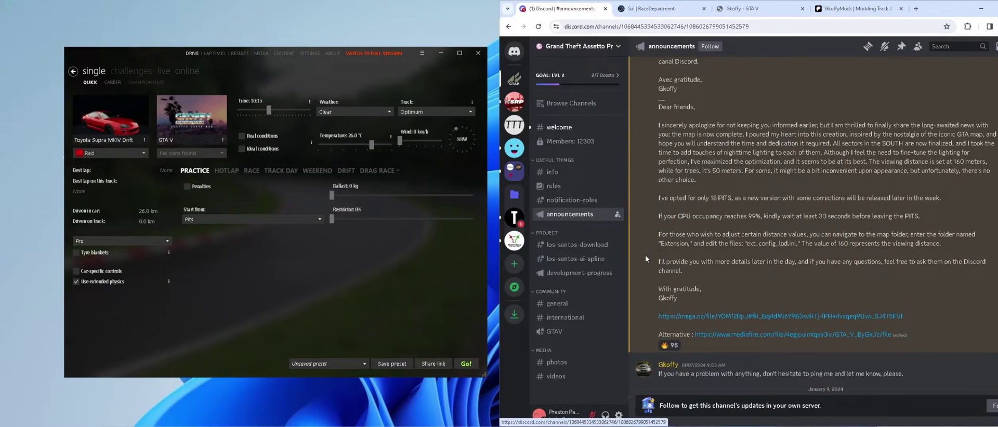
scroll(645, 255, down, 5)
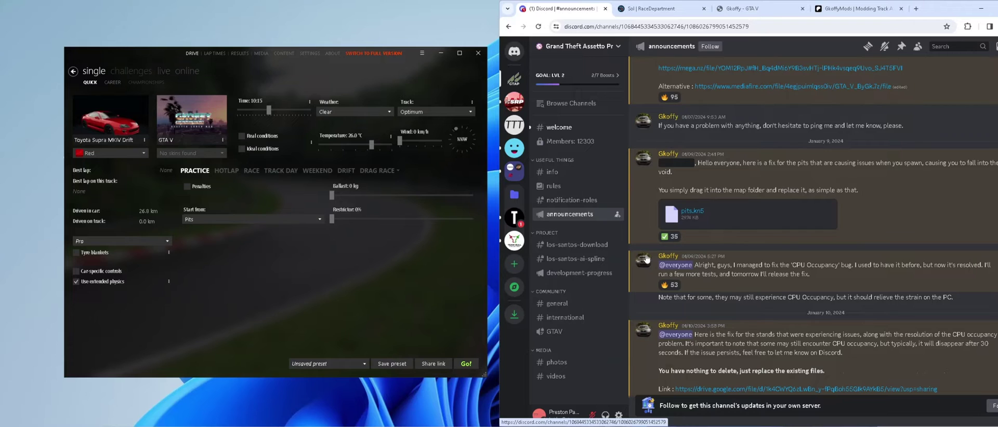
scroll(646, 257, down, 2)
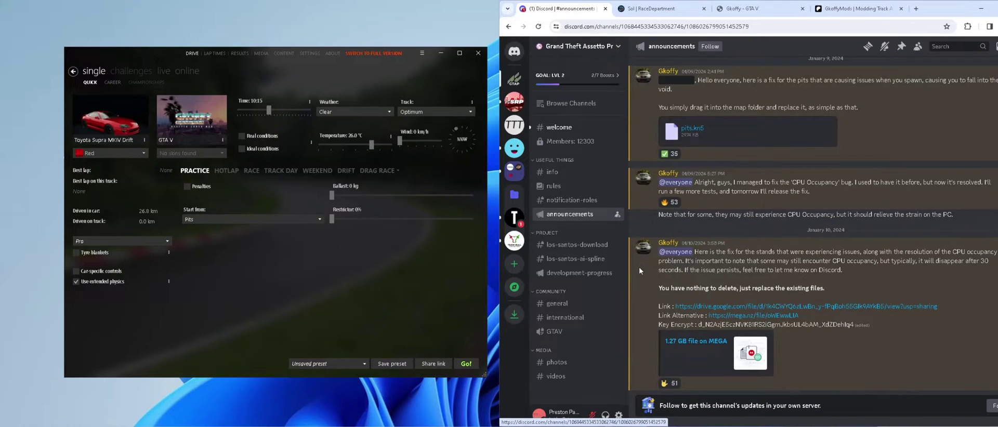
drag(801, 261, 848, 270)
click(849, 269)
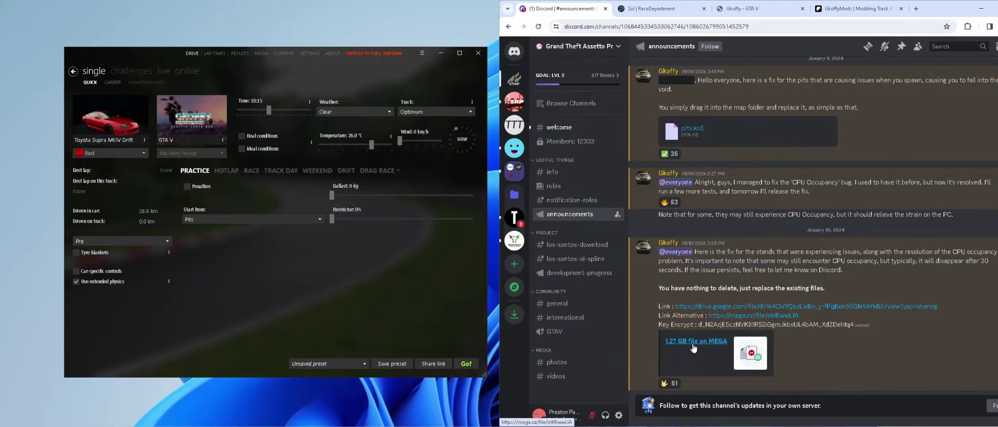
- On the GkoffyMods Patreon page, read the GTA V Release (v.1.00) post, highlighting the advice about deactivating extraFX
click(852, 9)
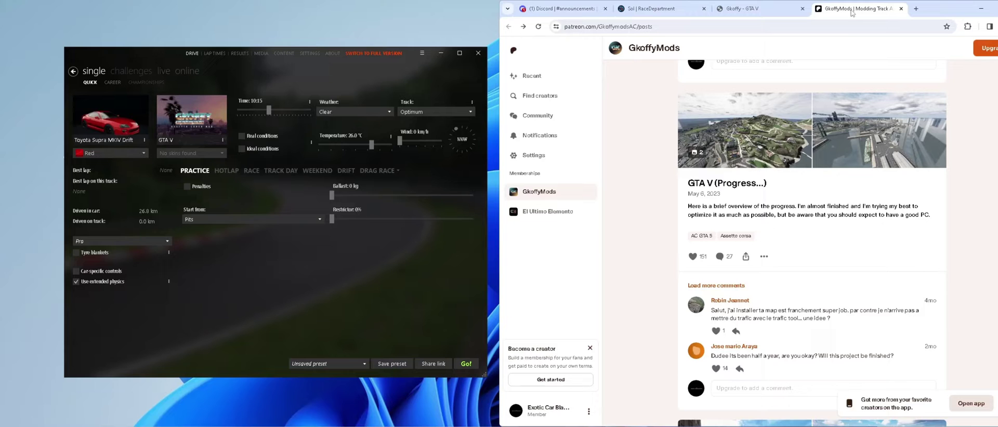
scroll(646, 215, down, 7)
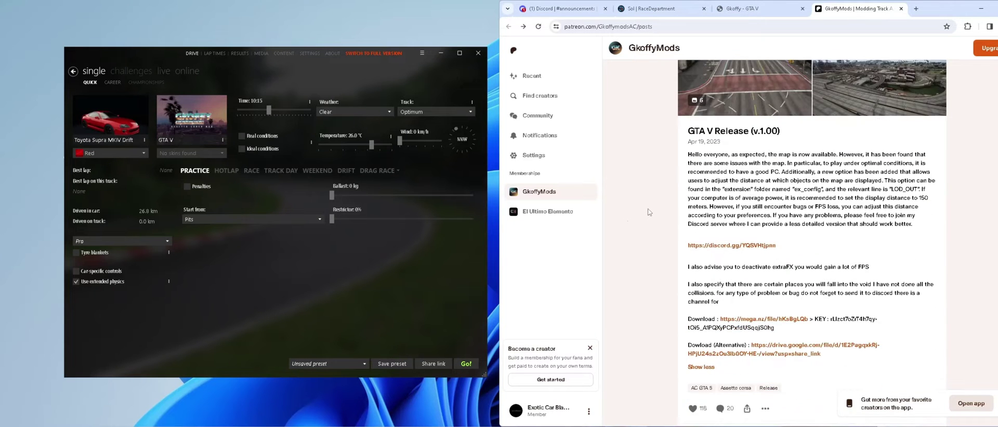
scroll(649, 212, down, 3)
scroll(648, 212, up, 3)
drag(695, 267, 805, 268)
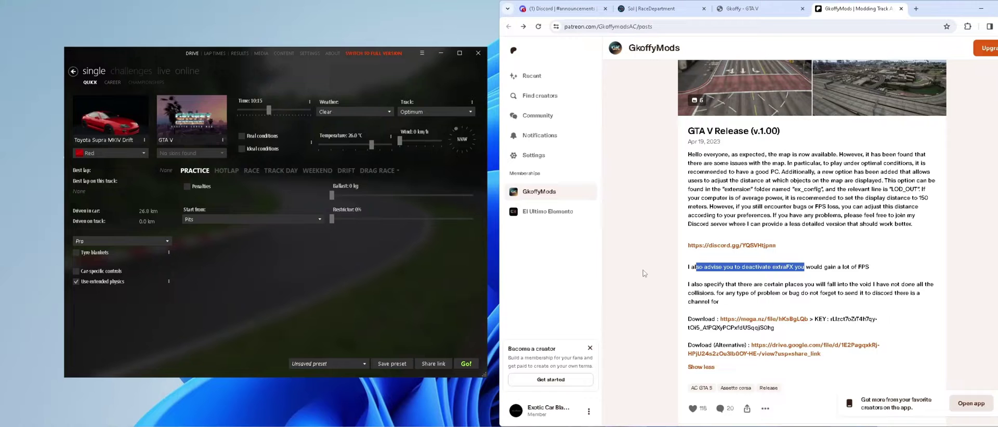
scroll(645, 275, up, 5)
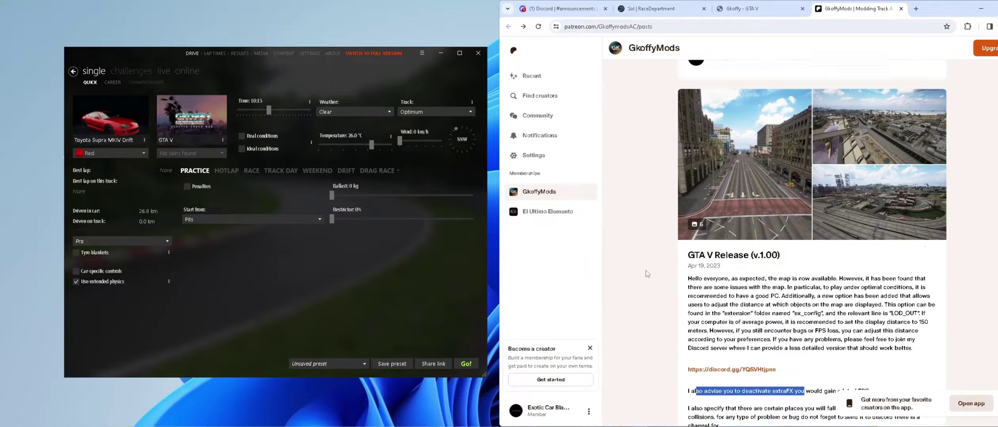
scroll(648, 274, up, 3)
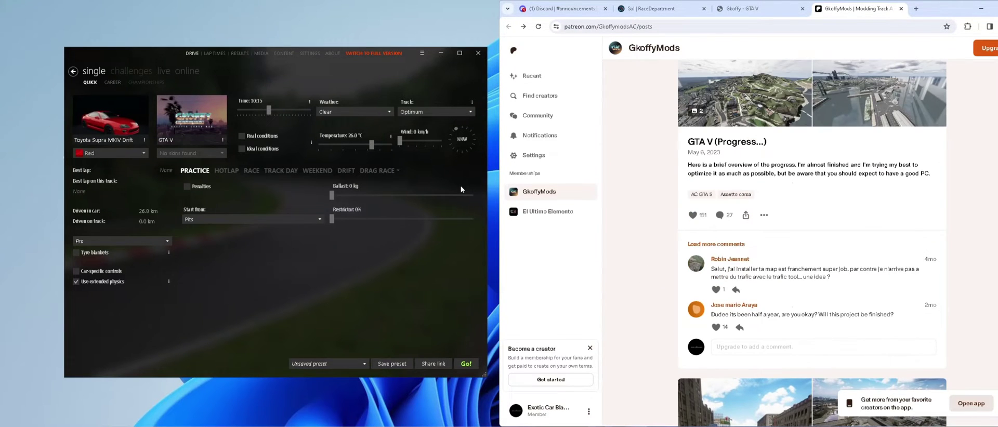
- Switch to Content Manager and open the Extra FX page in the Custom Shaders Patch settings to check whether it is active
click(314, 55)
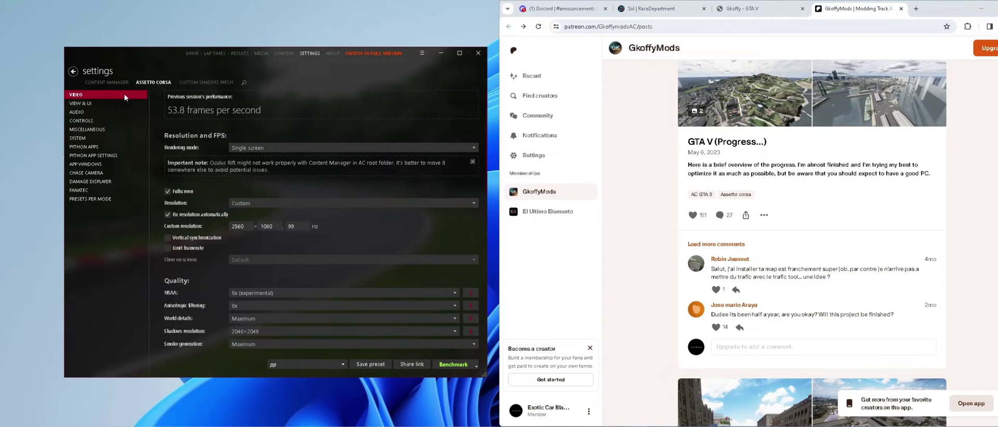
click(199, 82)
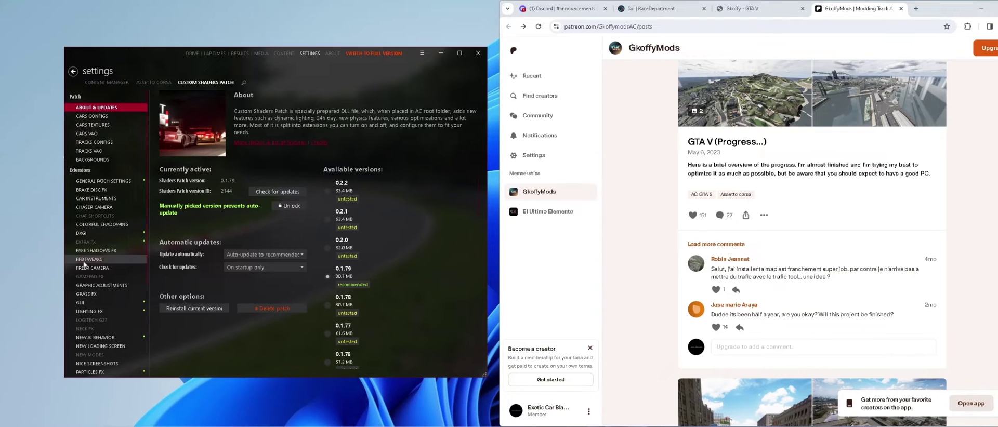
scroll(104, 250, down, 1)
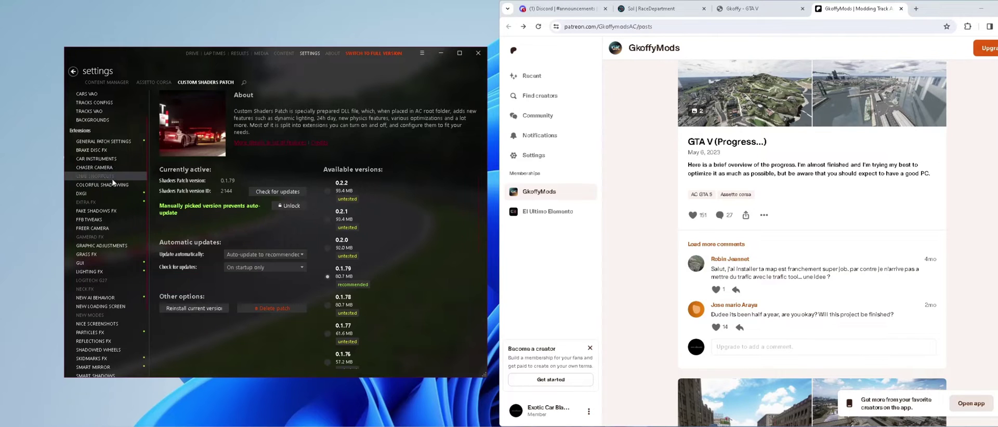
click(114, 202)
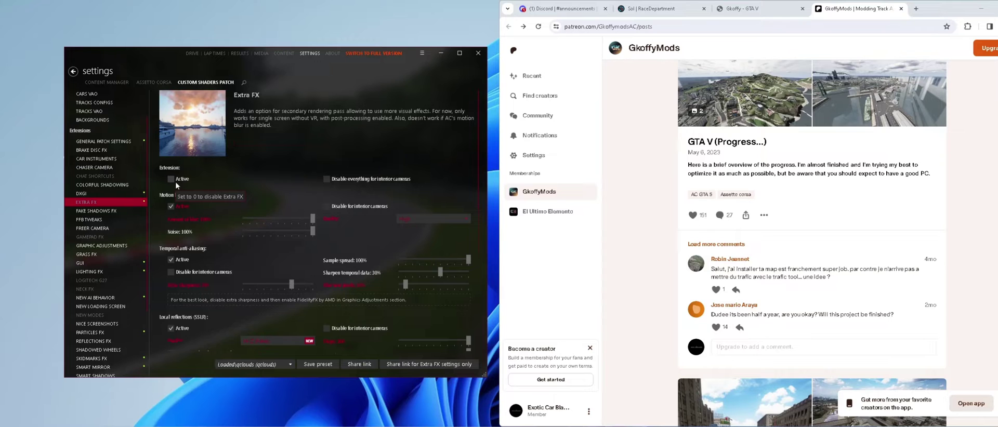
- View the General Patch settings, and return to About & Updates to check the Custom Shaders Patch version
click(114, 141)
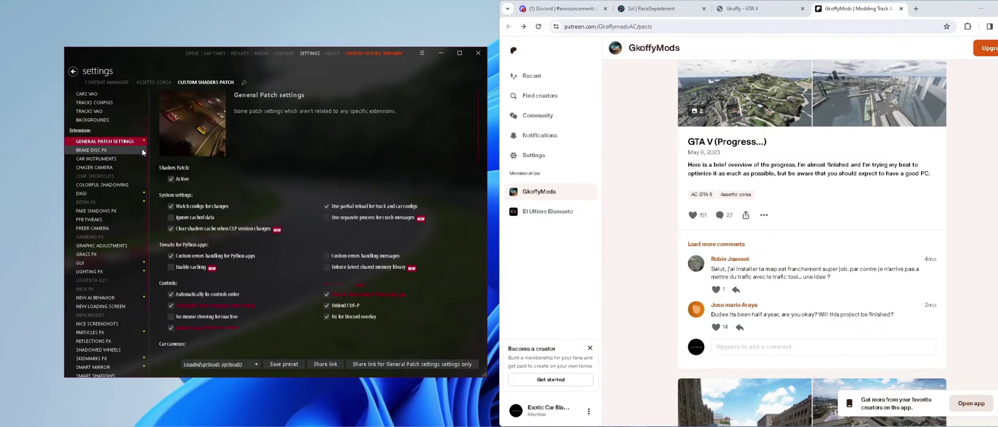
scroll(104, 112, up, 1)
click(107, 108)
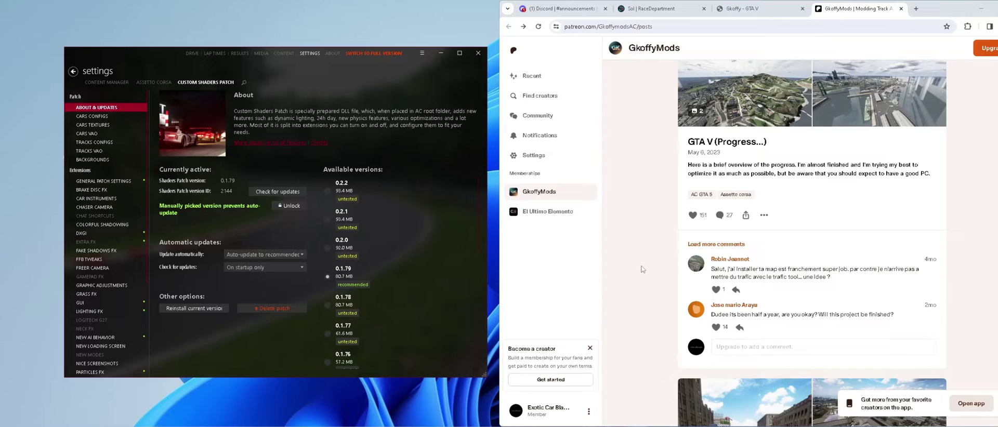
- Back on the Patreon page, read the January 10 GTA V (Cpu Occupancy) post, highlighting the instruction about replacing the existing files
scroll(643, 269, up, 4)
scroll(647, 268, up, 2)
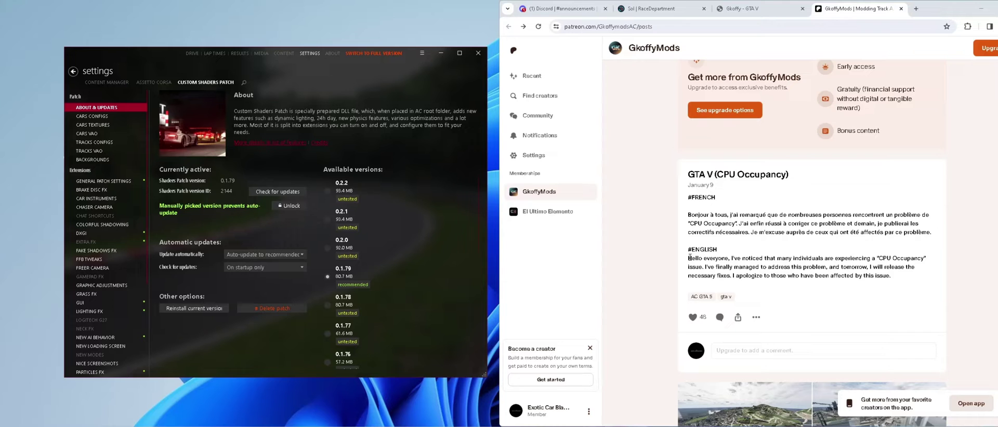
scroll(682, 253, down, 5)
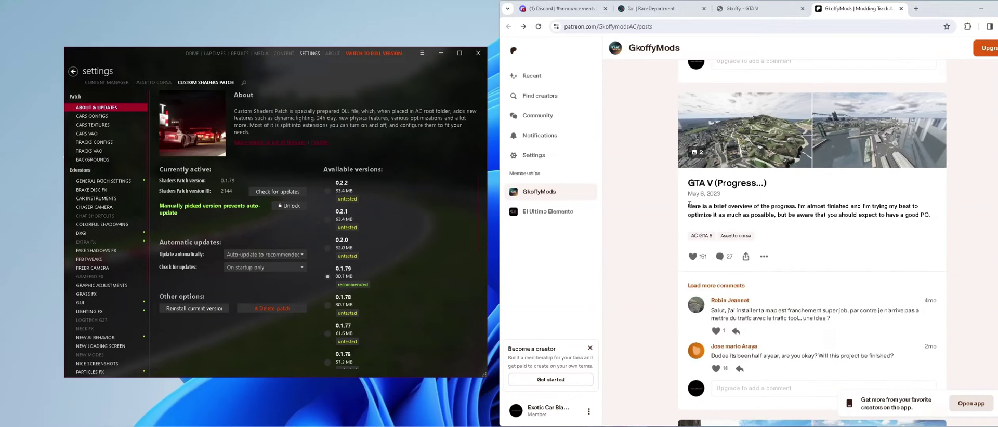
scroll(689, 205, up, 6)
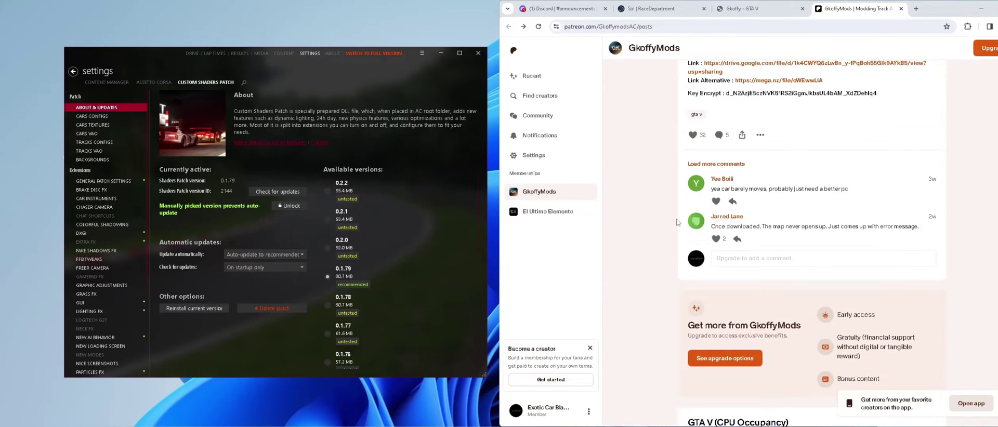
scroll(677, 222, up, 4)
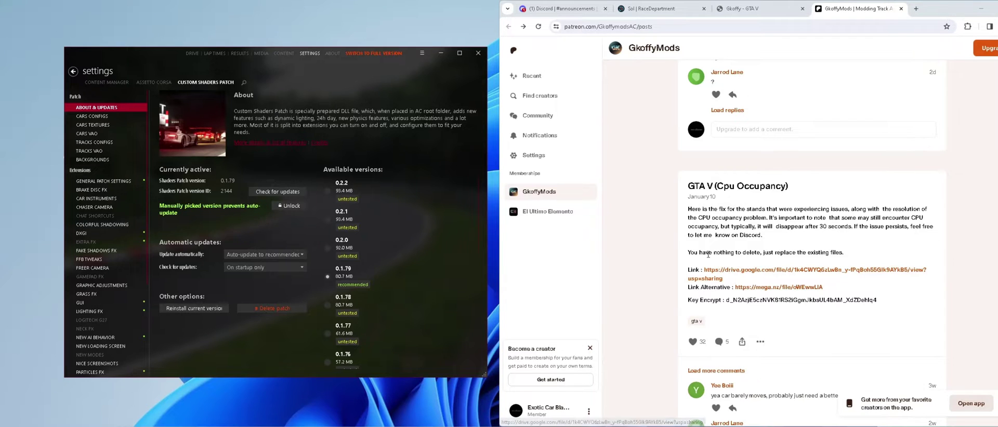
drag(726, 254, 844, 254)
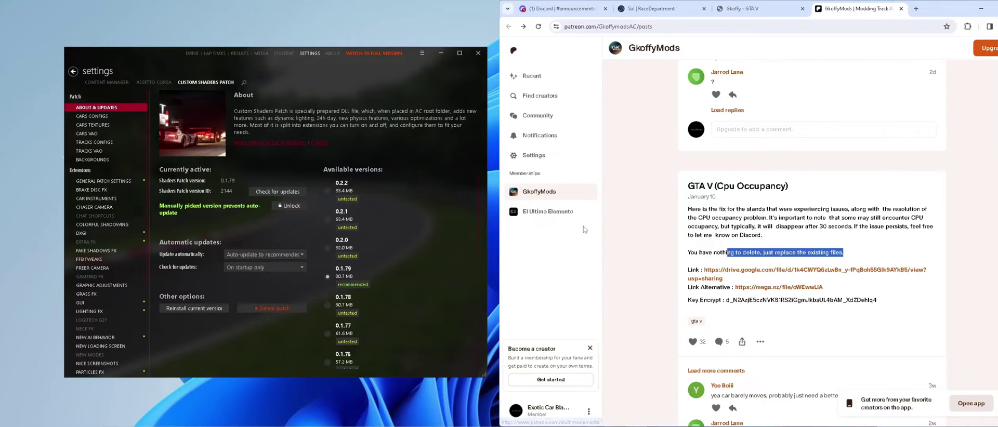
click(682, 221)
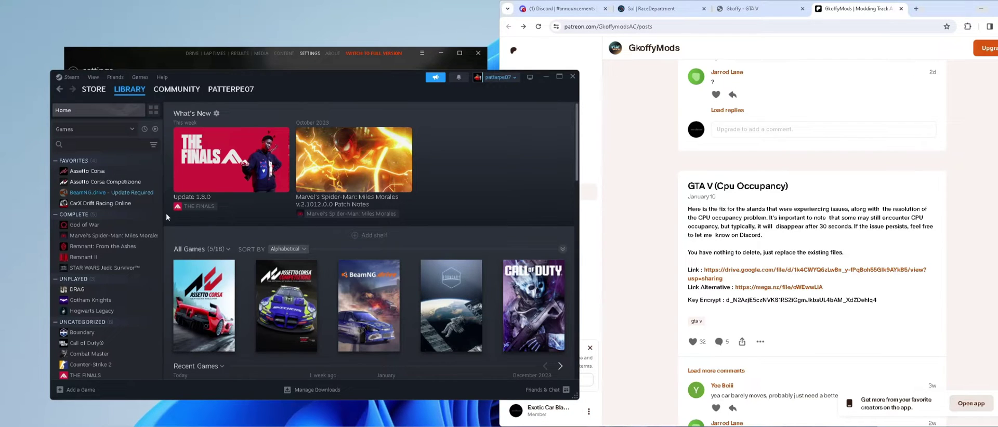
- Browse Assetto Corsa's local files from the Steam library and minimize Steam to reveal the assettocorsa folder
right_click(111, 174)
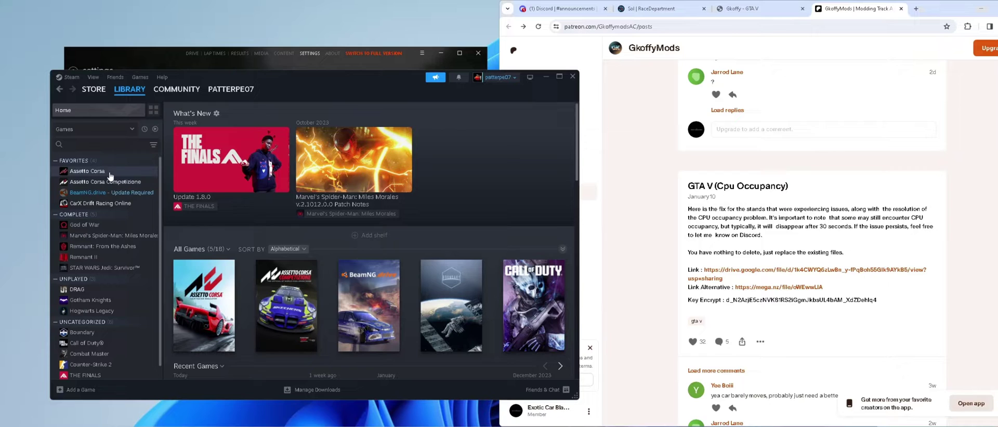
mouse_move(158, 224)
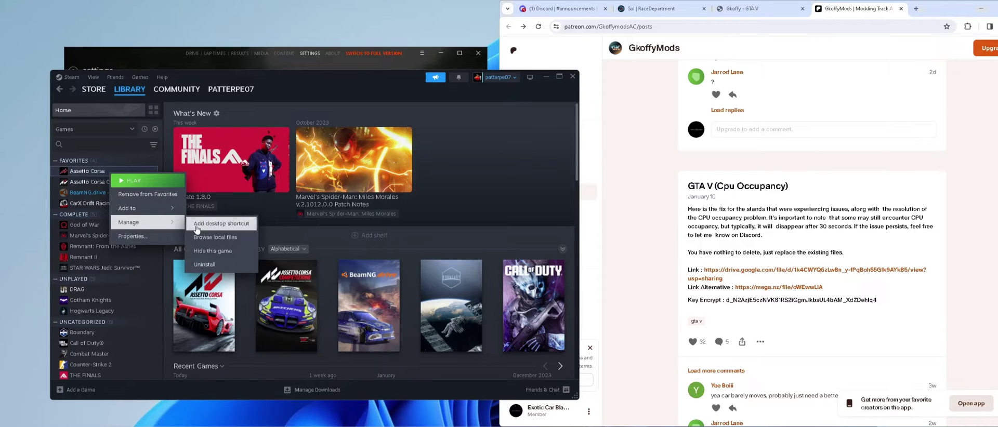
click(207, 240)
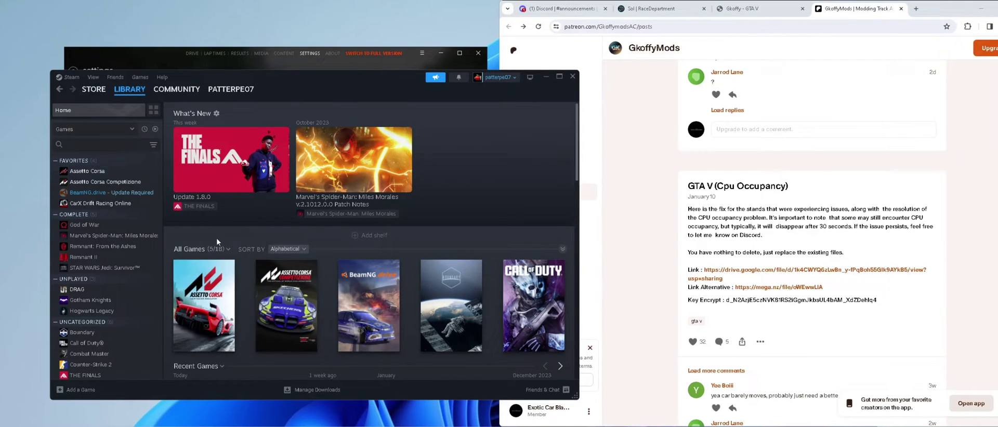
click(543, 78)
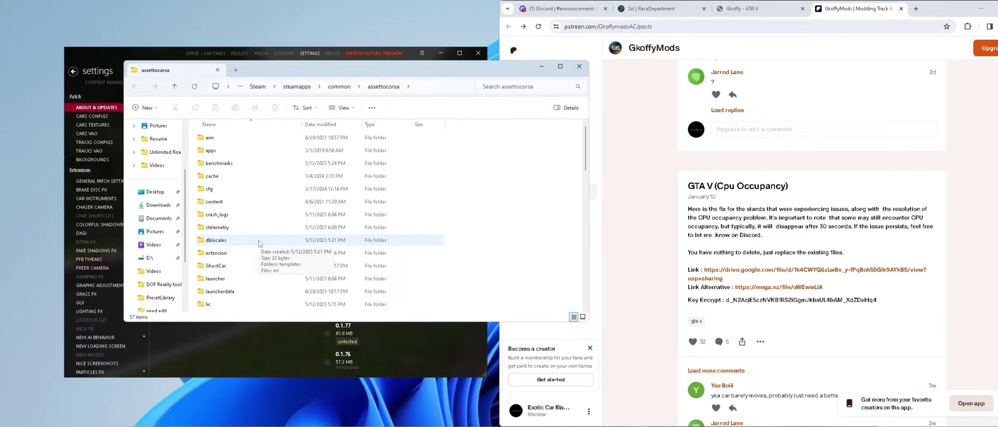
- In the assettocorsa content folder, look through the installed tracks folder and the cars folder
double_click(243, 202)
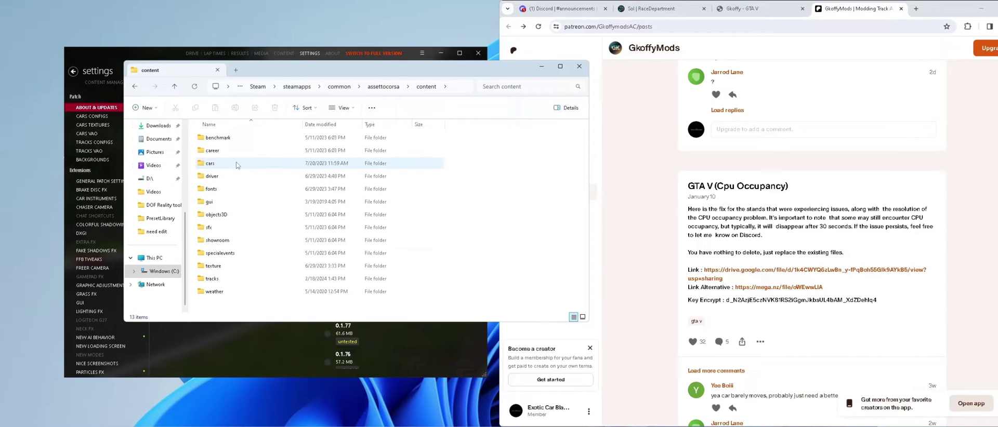
double_click(235, 279)
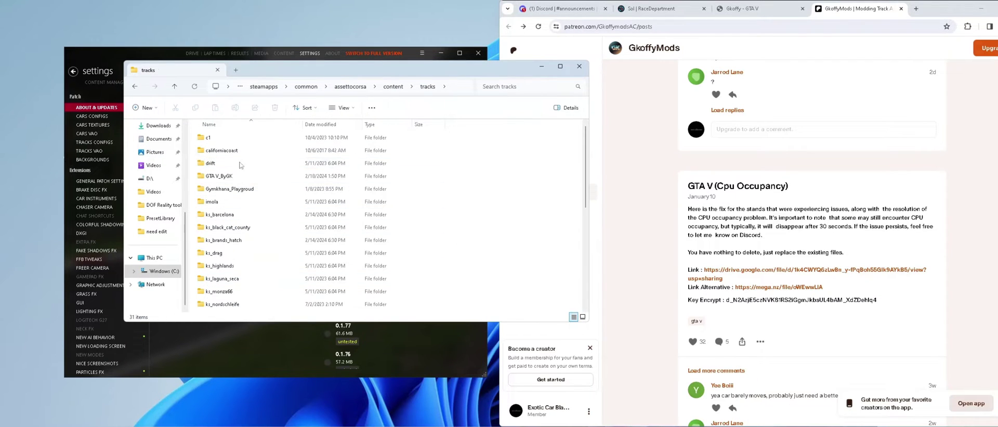
click(136, 92)
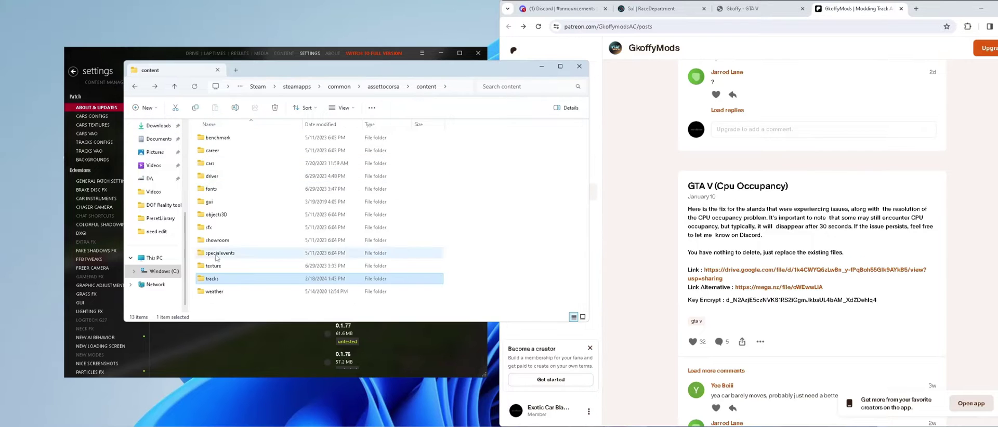
double_click(234, 163)
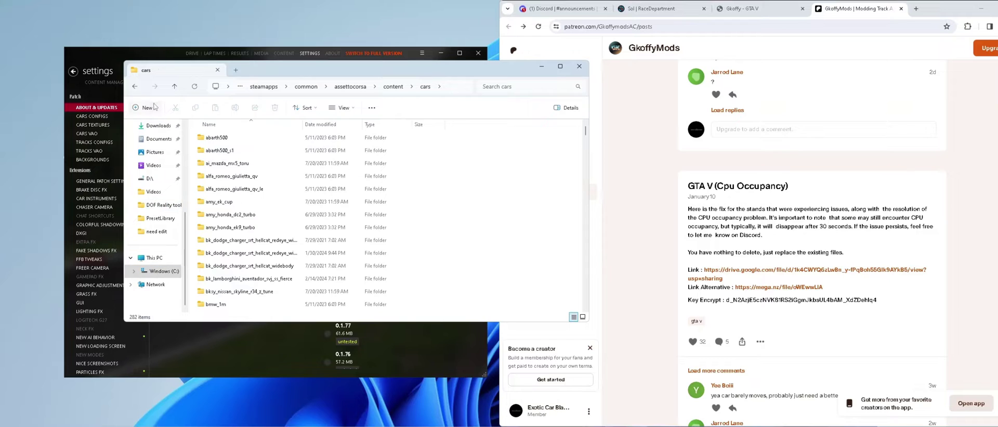
- Return to the game's content folder and inspect the contents of the GTA_V FIX (1).7z archive from Downloads
click(136, 87)
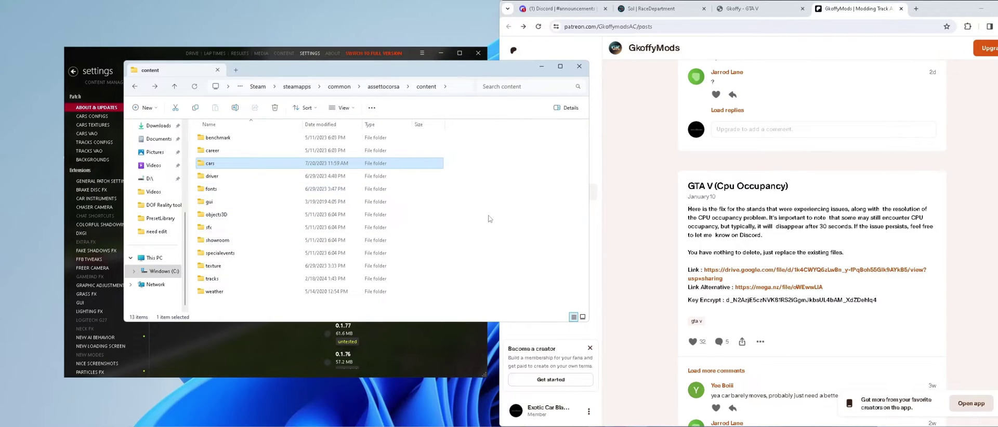
click(749, 272)
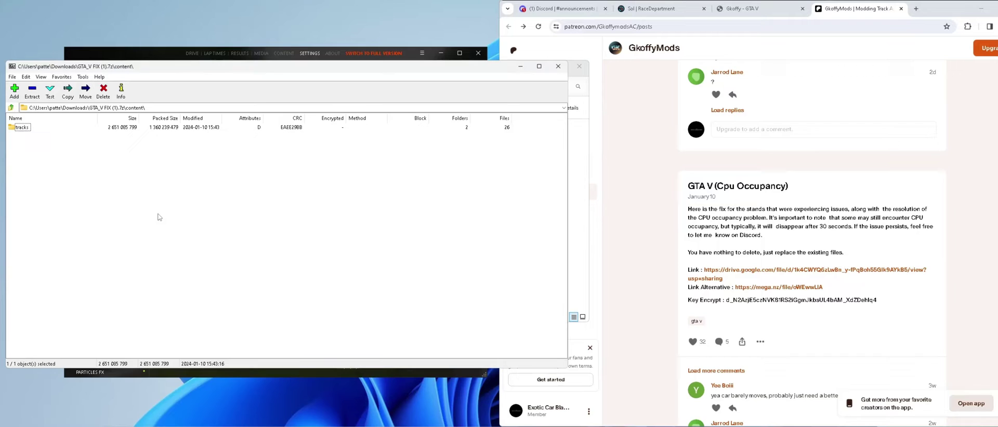
click(10, 107)
click(11, 108)
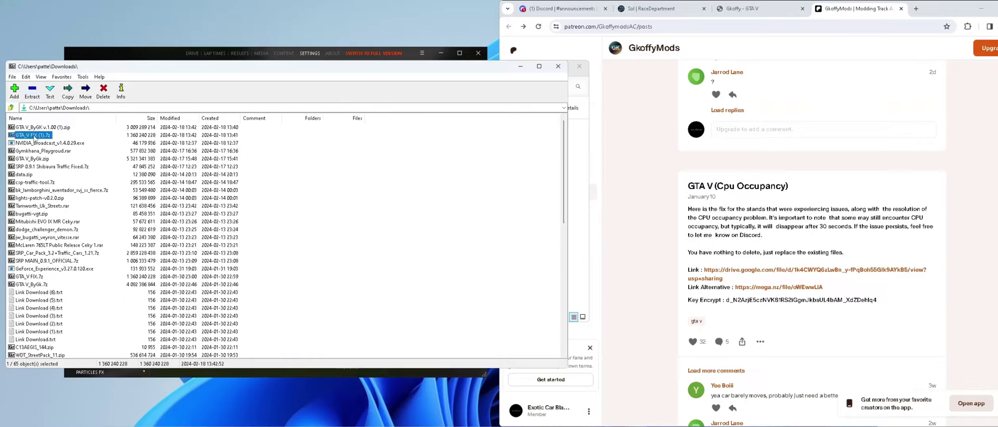
double_click(33, 135)
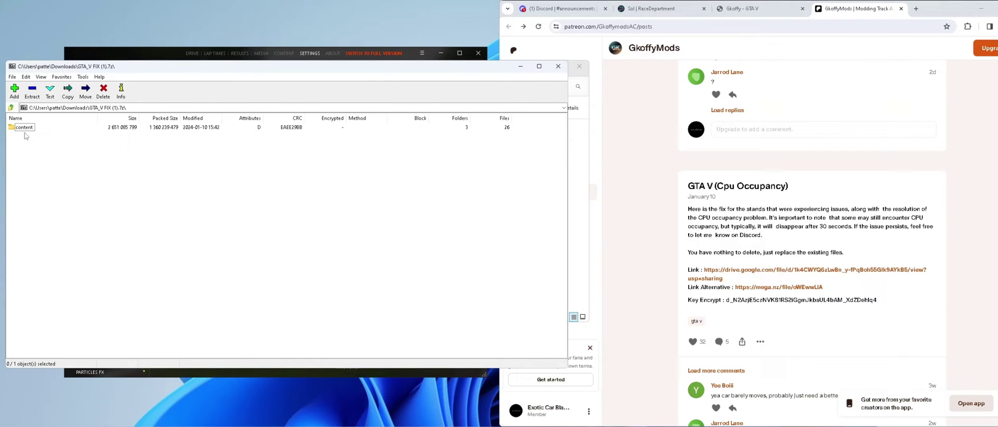
double_click(27, 132)
- Extract the fix archive's content folder to Steam\steamapps\common\assettocorsa\content\tracks\, and close the archive and folder windows
click(11, 109)
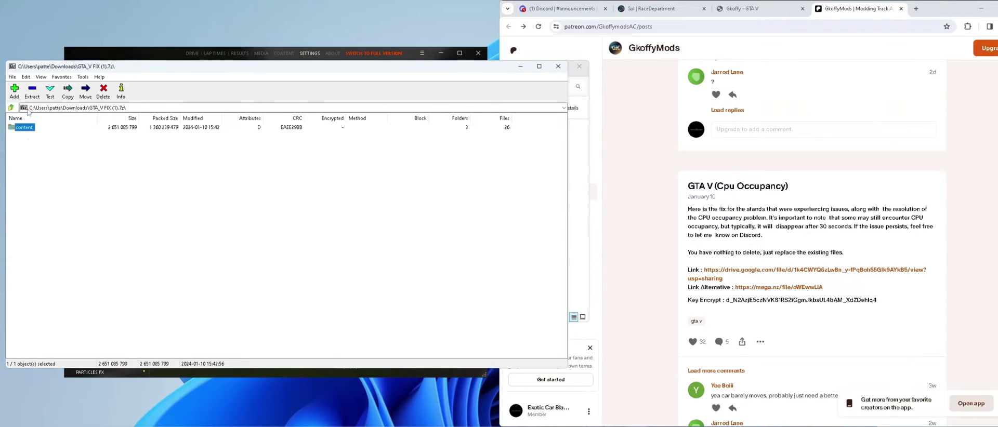
click(32, 91)
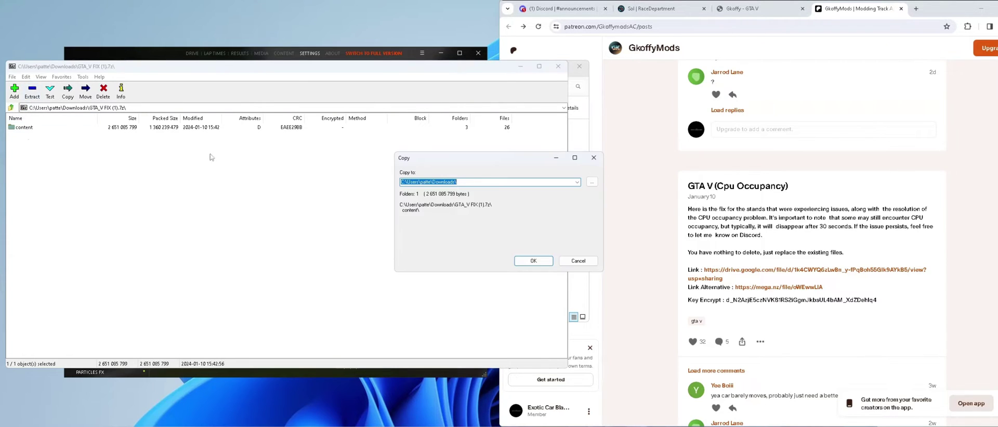
click(577, 182)
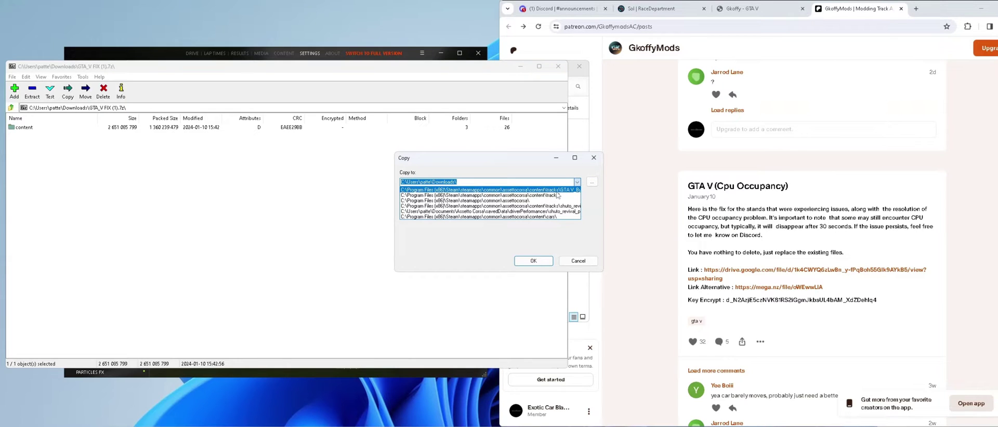
click(559, 191)
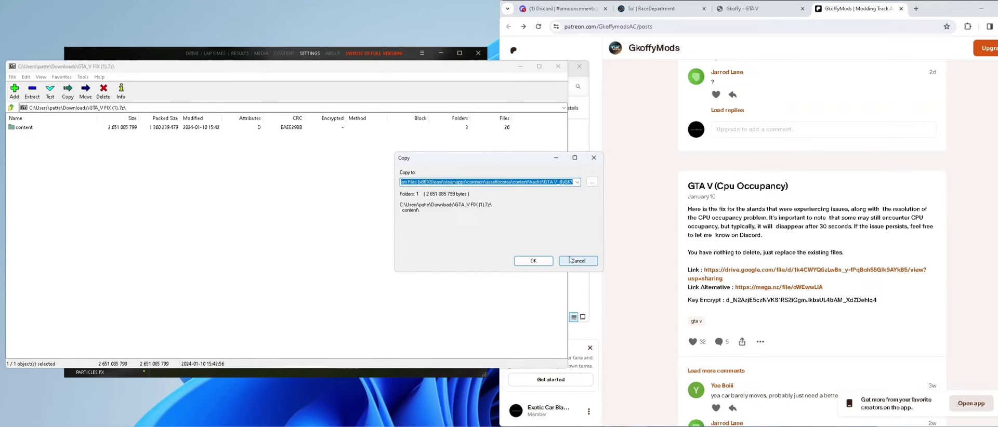
click(577, 182)
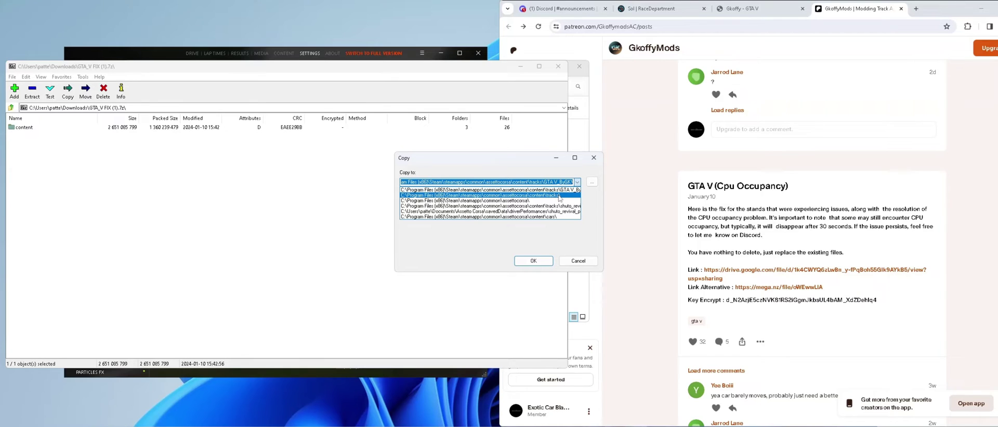
click(558, 196)
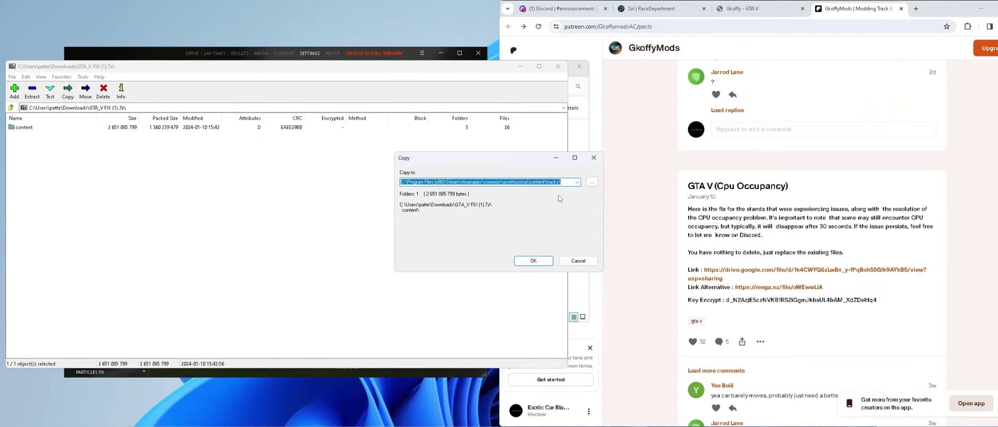
click(542, 263)
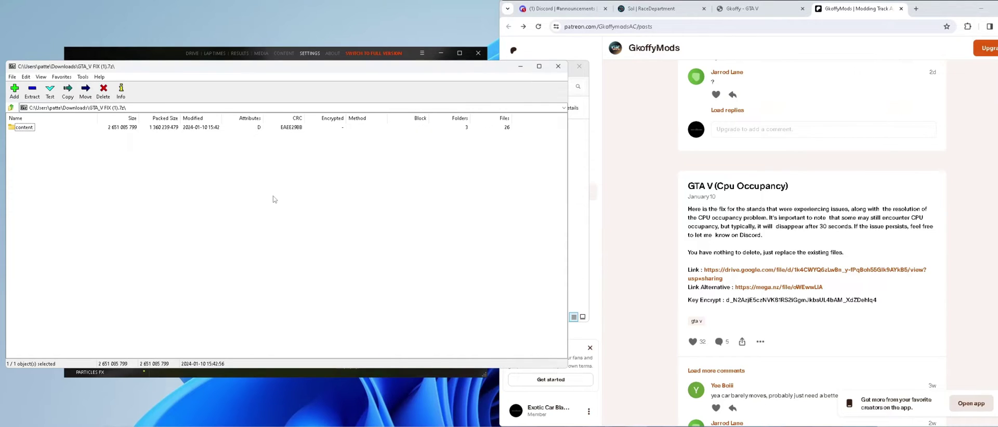
click(558, 67)
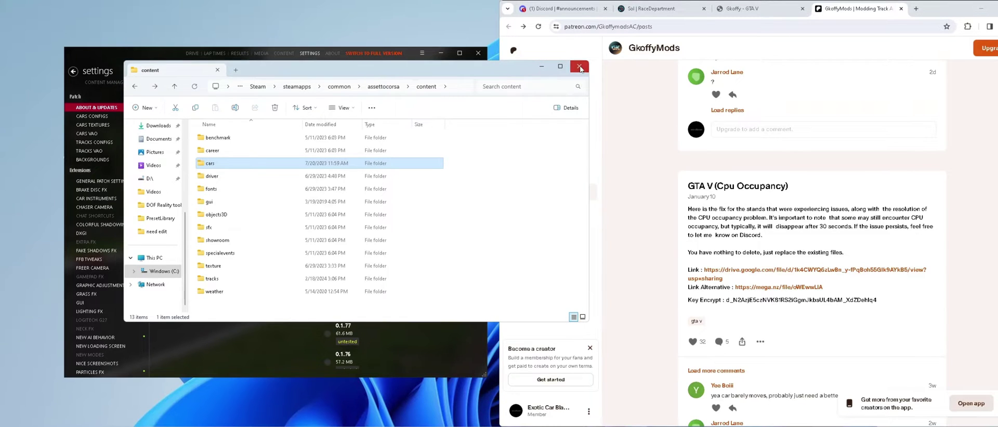
click(580, 66)
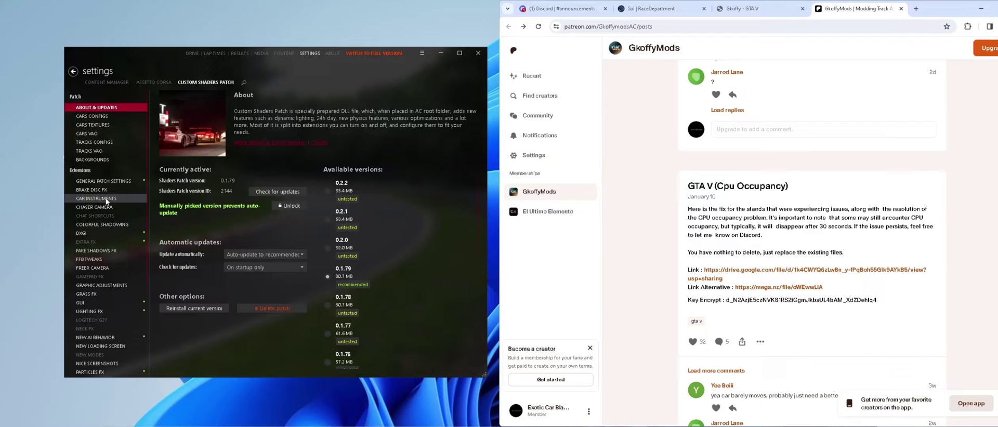
- View the Extra FX and Content Manager general settings, and examine Assetto Corsa's video settings and previous session performance
click(86, 242)
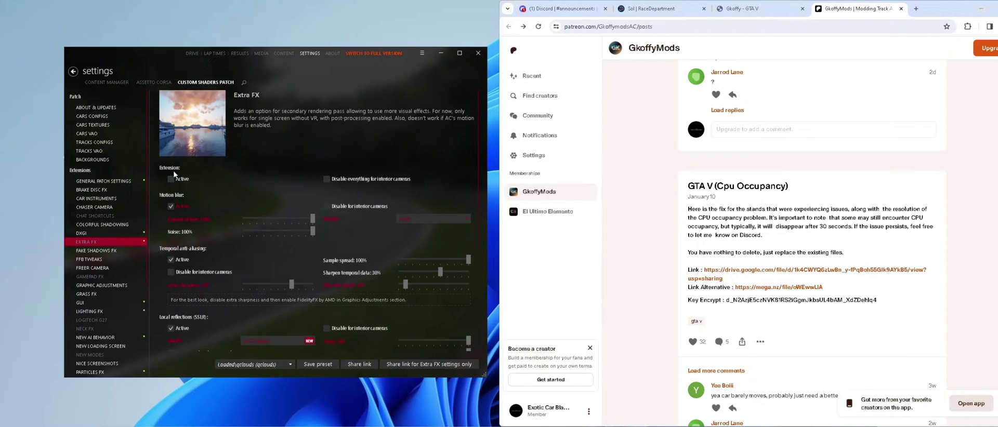
click(107, 83)
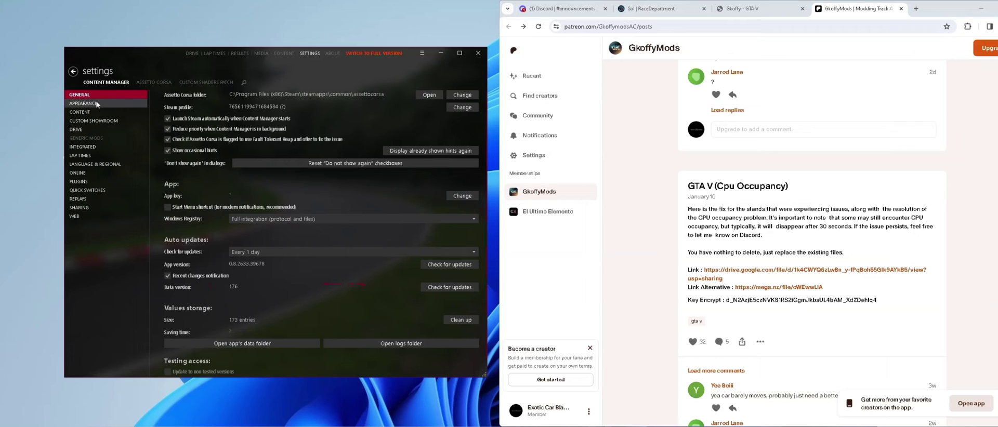
click(154, 82)
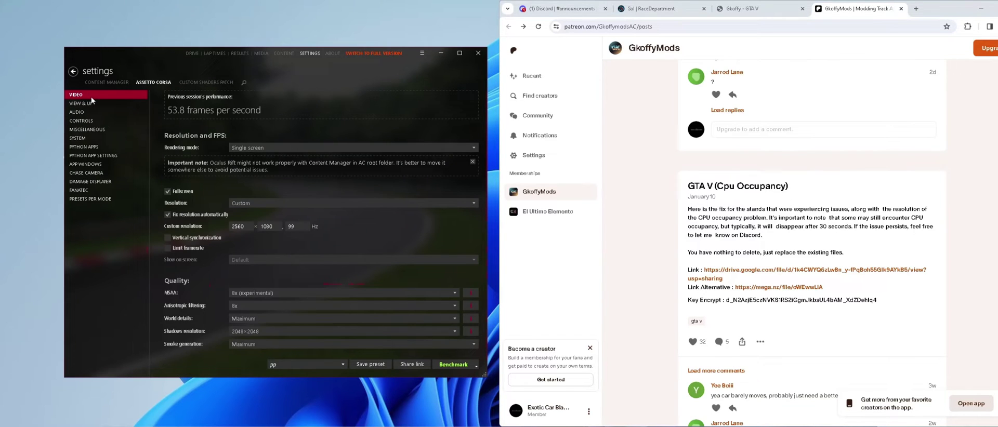
scroll(202, 218, down, 10)
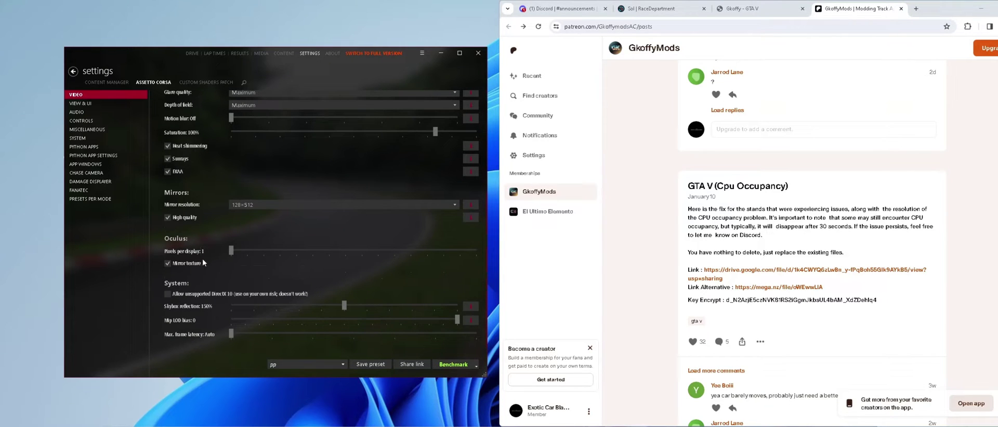
scroll(203, 257, up, 6)
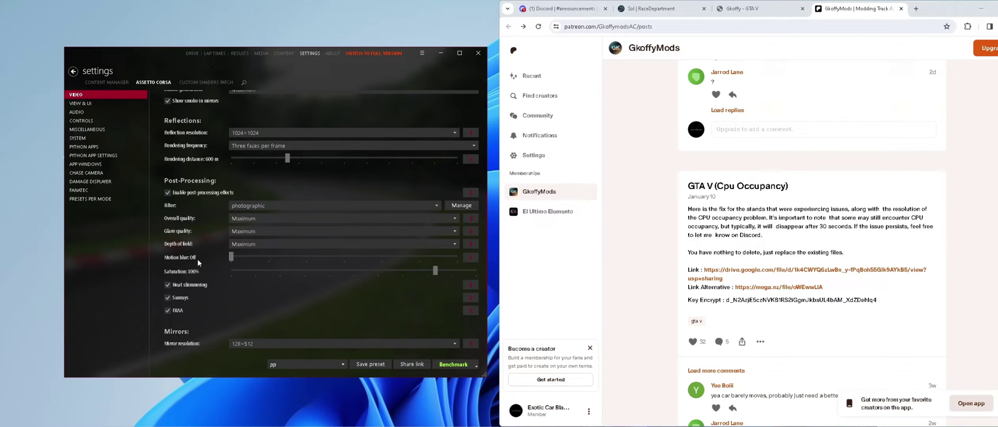
scroll(199, 258, up, 4)
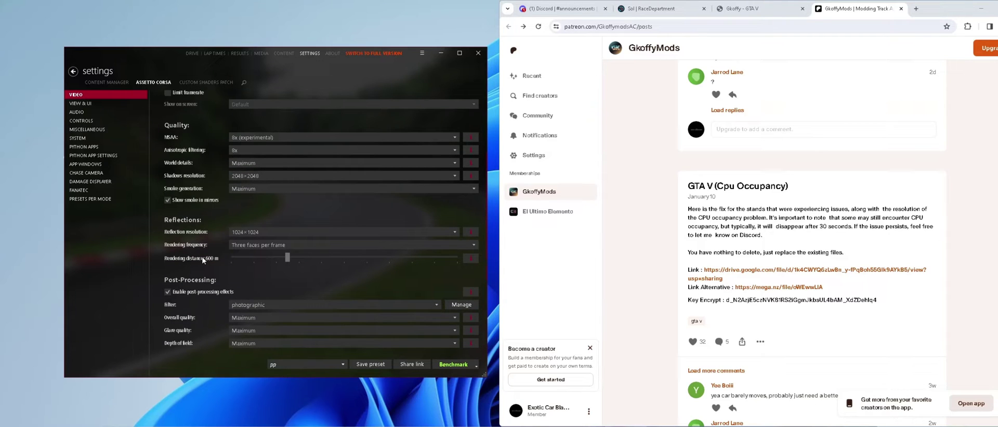
scroll(203, 260, up, 2)
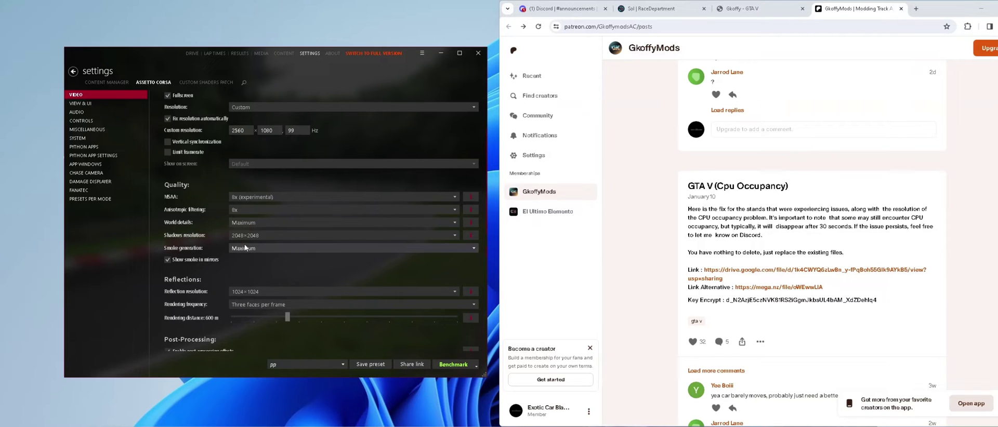
scroll(213, 245, up, 3)
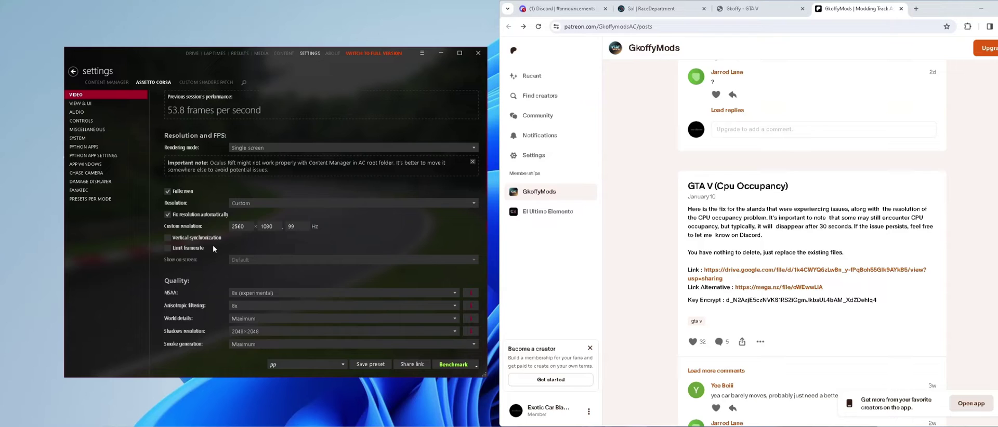
mouse_move(176, 110)
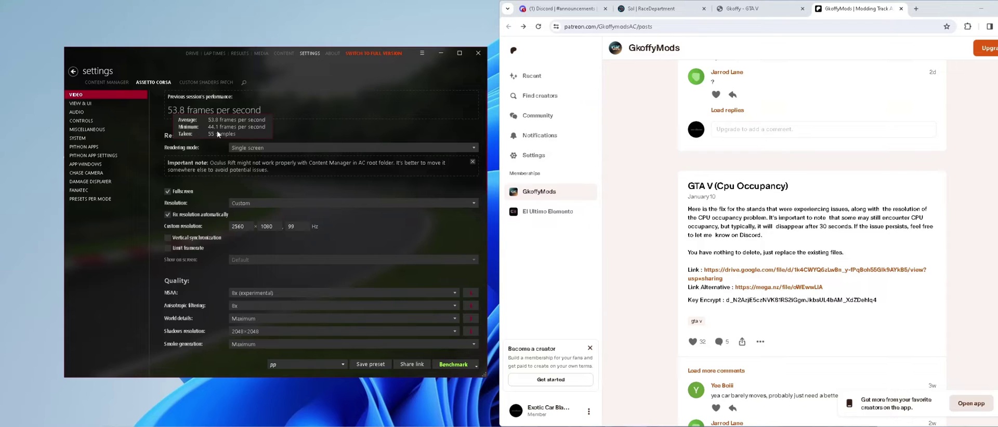
- Look through Assetto Corsa's View & UI, Miscellaneous and System settings, and return to the Video settings
click(96, 103)
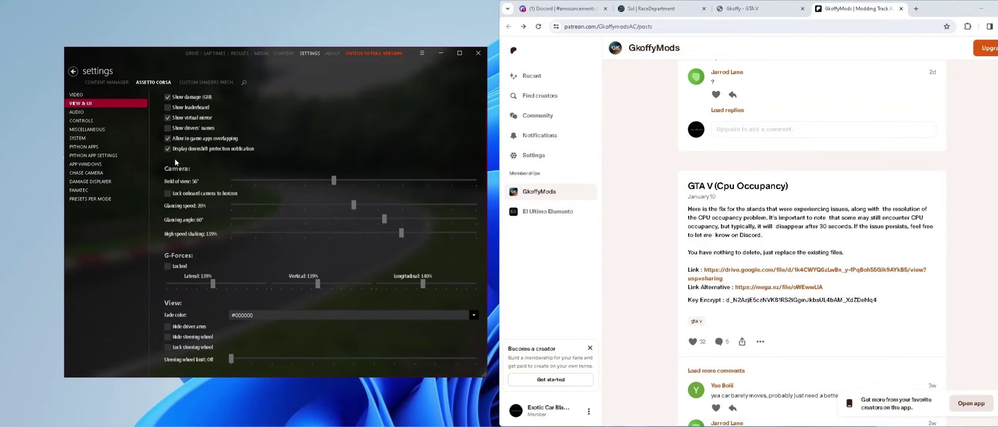
scroll(219, 194, down, 3)
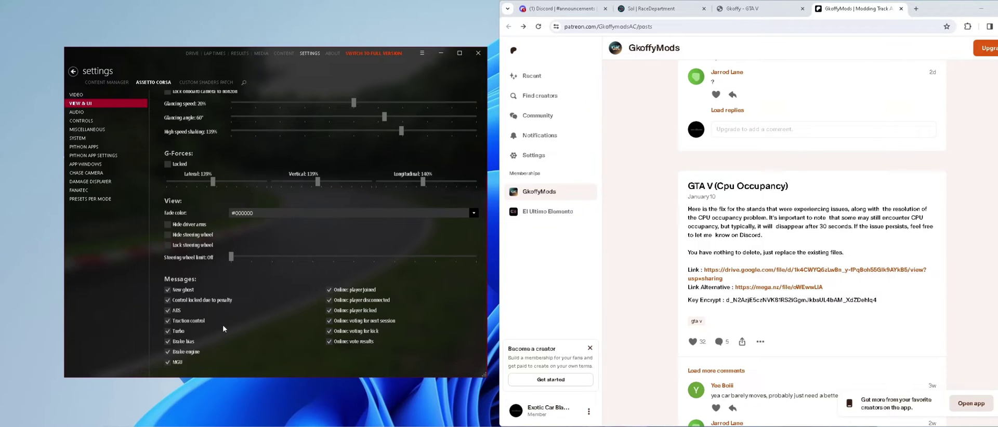
scroll(223, 324, up, 4)
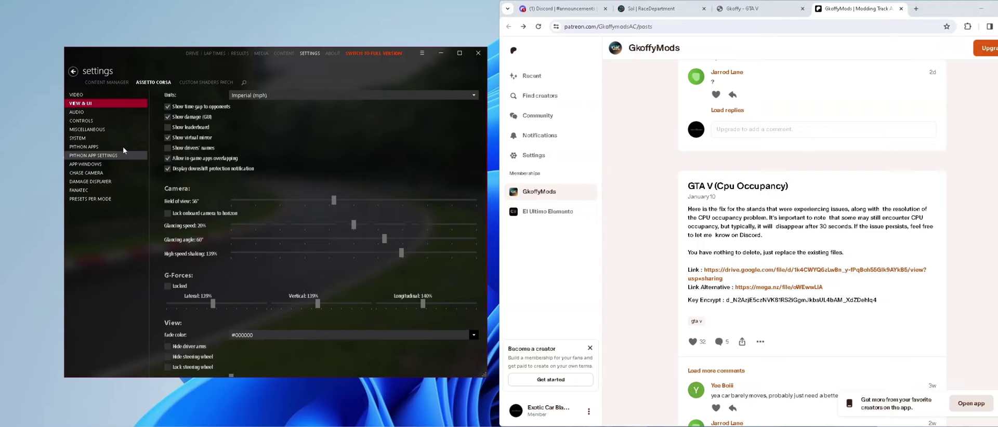
click(114, 130)
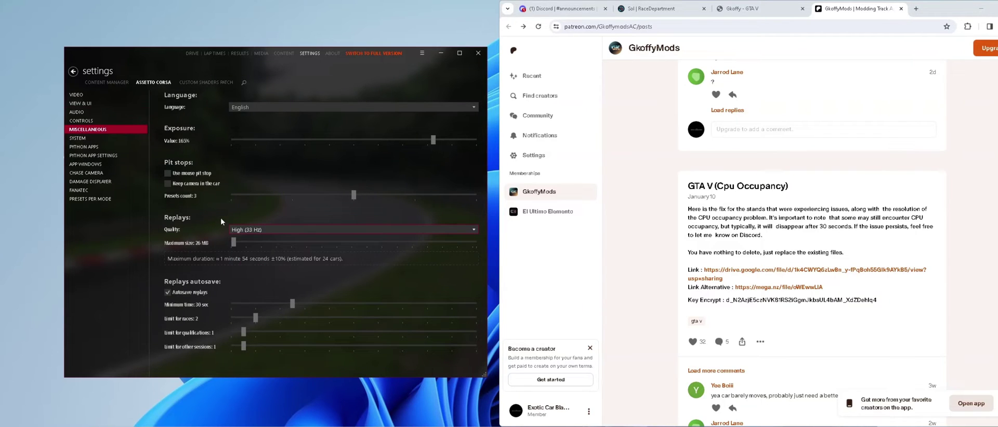
click(83, 137)
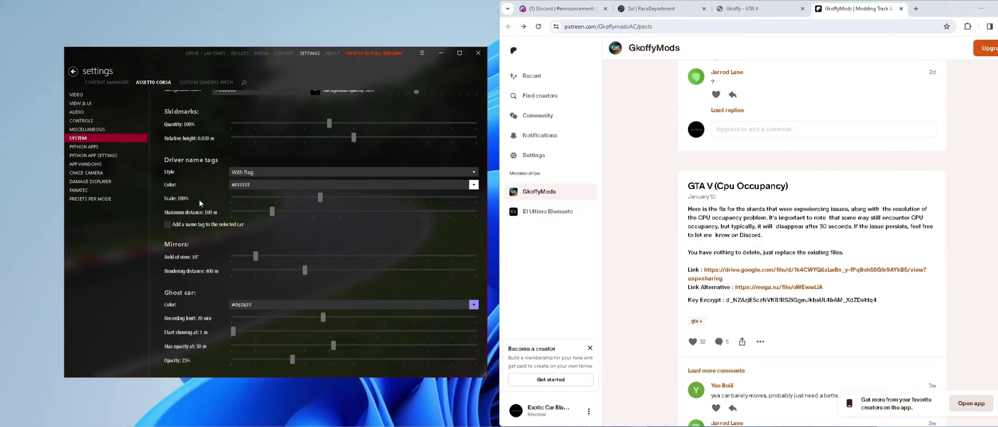
scroll(219, 272, up, 4)
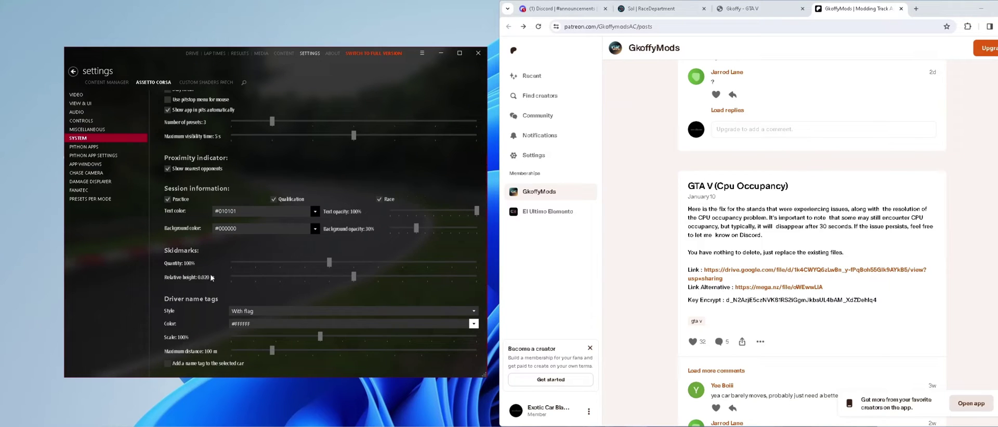
scroll(213, 266, up, 4)
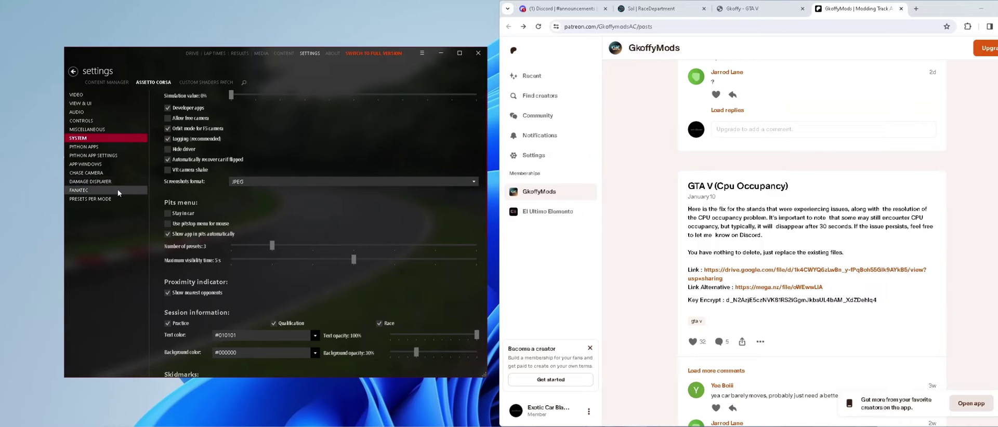
click(111, 98)
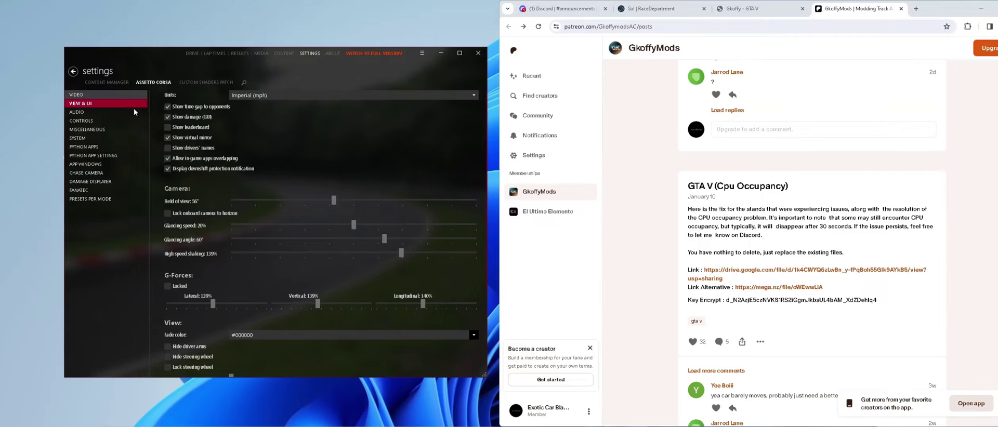
scroll(204, 195, down, 3)
scroll(205, 206, up, 1)
click(101, 95)
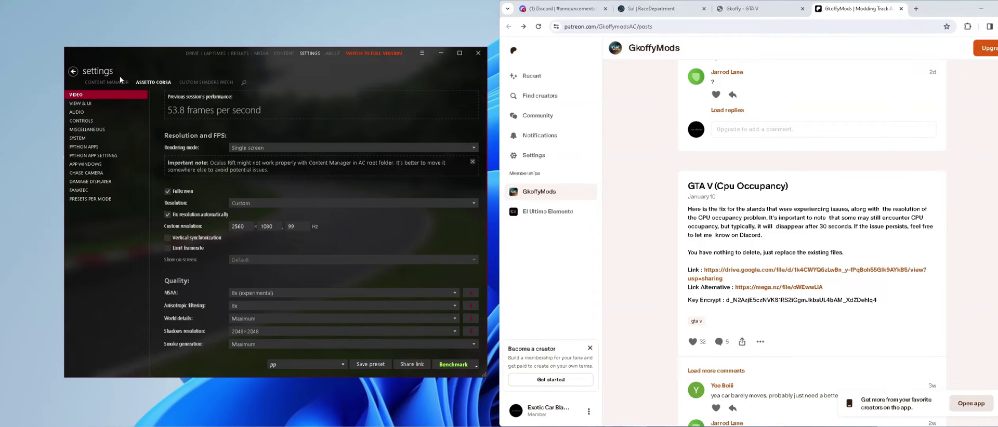
- Open the single-player quick drive setup and inspect the content, GTA V and Pikes Peak entries in the track list
click(193, 54)
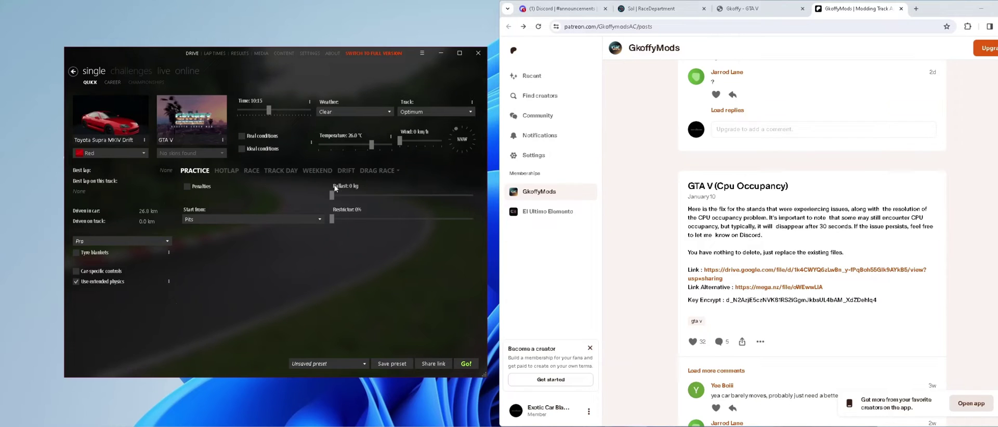
mouse_move(109, 122)
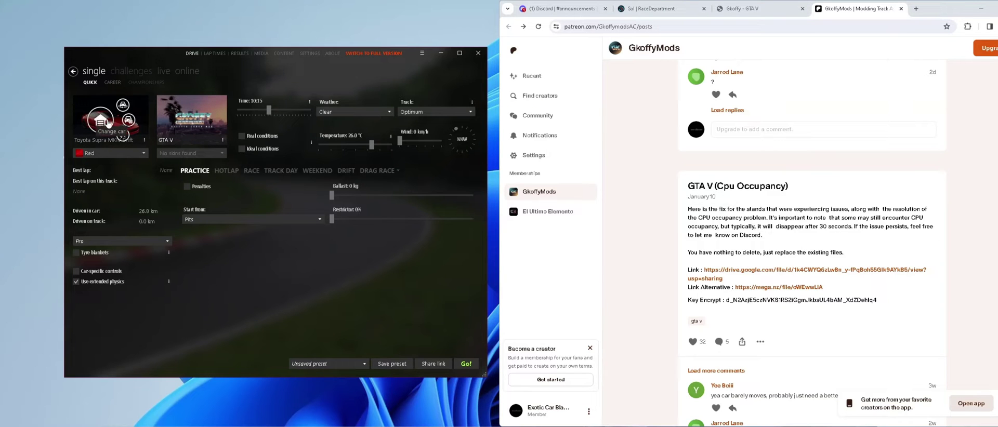
click(180, 119)
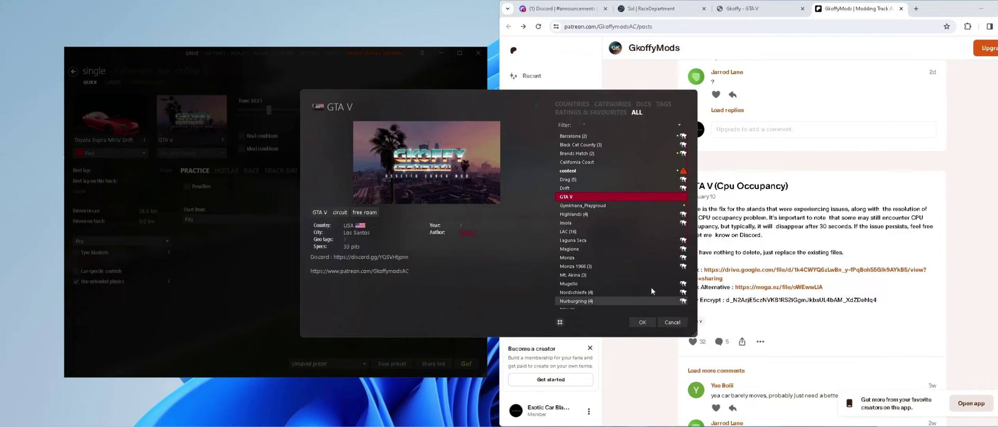
click(663, 171)
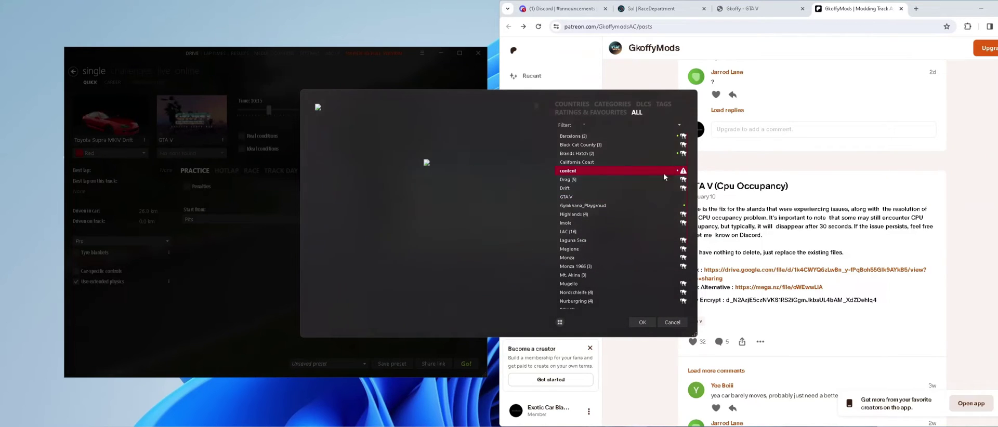
click(591, 196)
scroll(600, 229, down, 3)
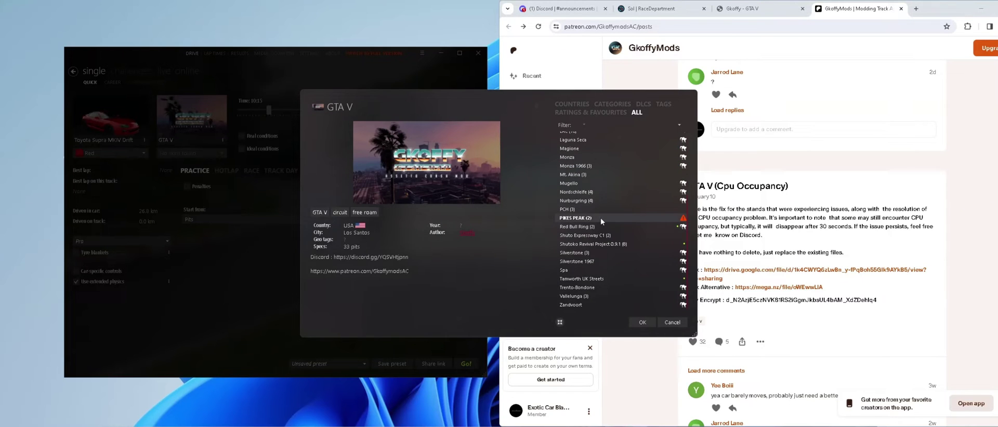
click(601, 217)
scroll(595, 241, up, 3)
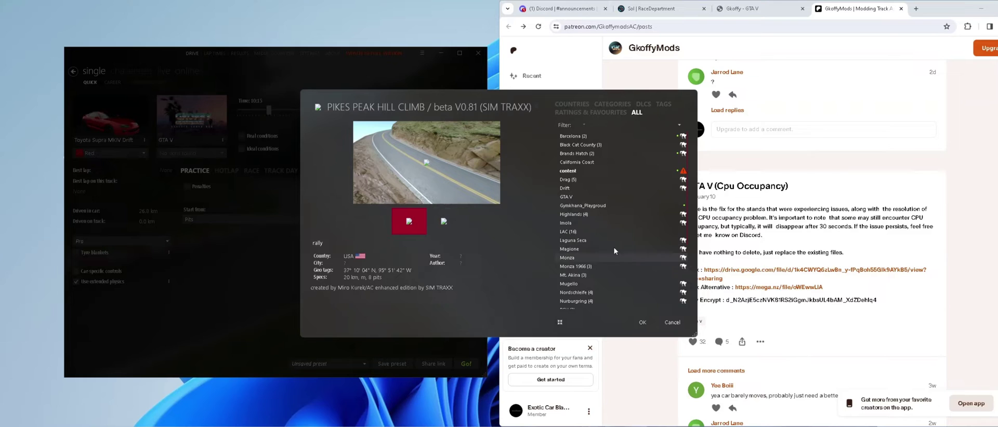
- Choose GTA V as the track, launch the practice session with the Toyota Supra MKIV Drift, and minimize the Steam window
click(614, 197)
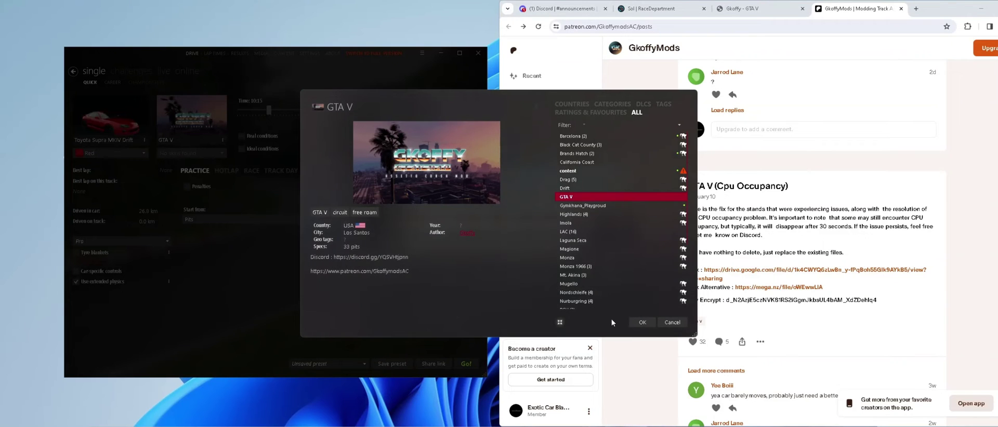
click(643, 323)
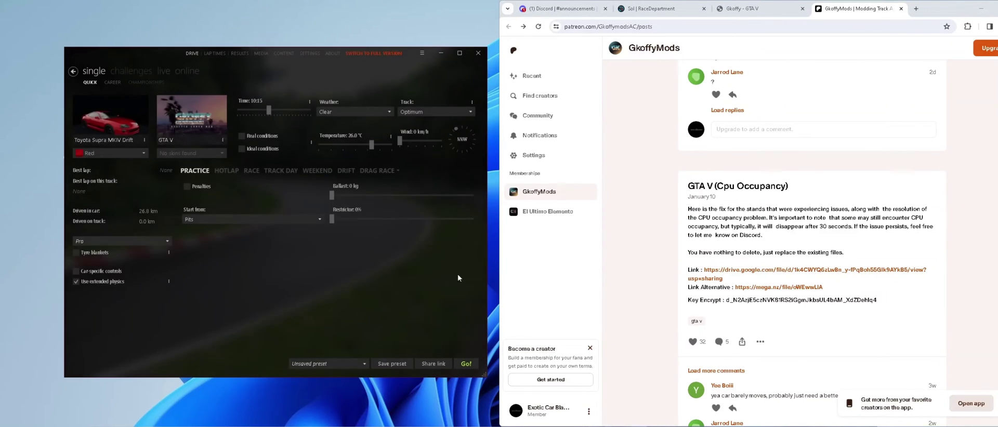
click(466, 364)
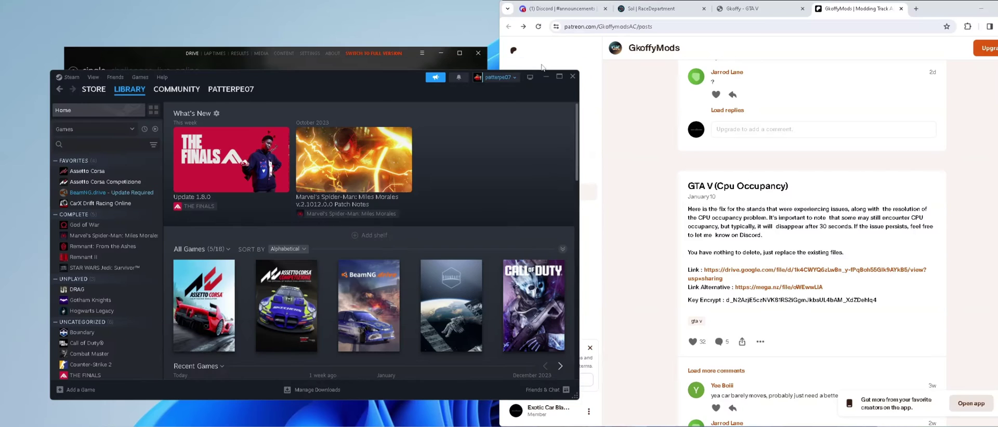
click(545, 77)
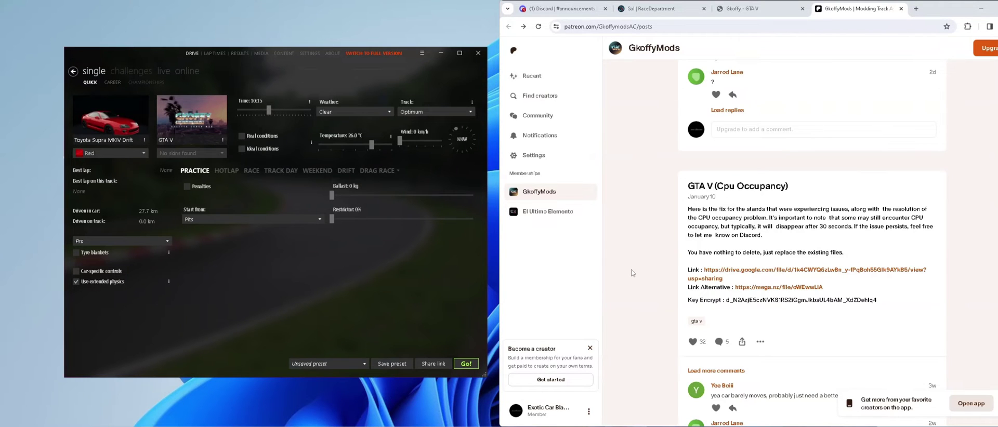
- Read the full GTA V Release post on Patreon, focusing on the ext_config_lod.ini instructions for adjusting the viewing distance
scroll(632, 270, up, 6)
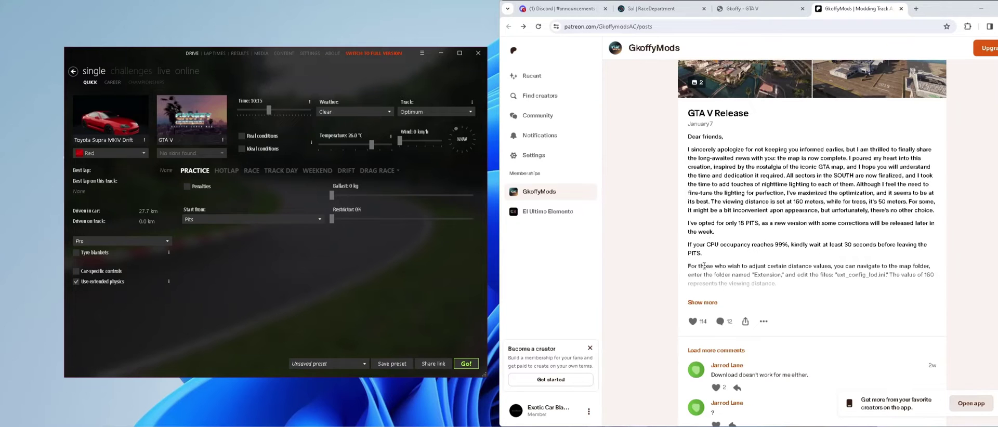
drag(691, 265, 941, 288)
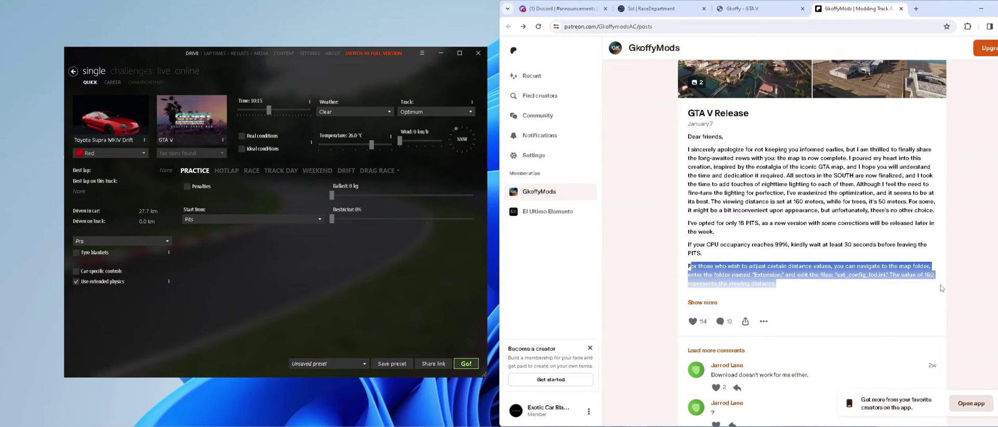
click(841, 201)
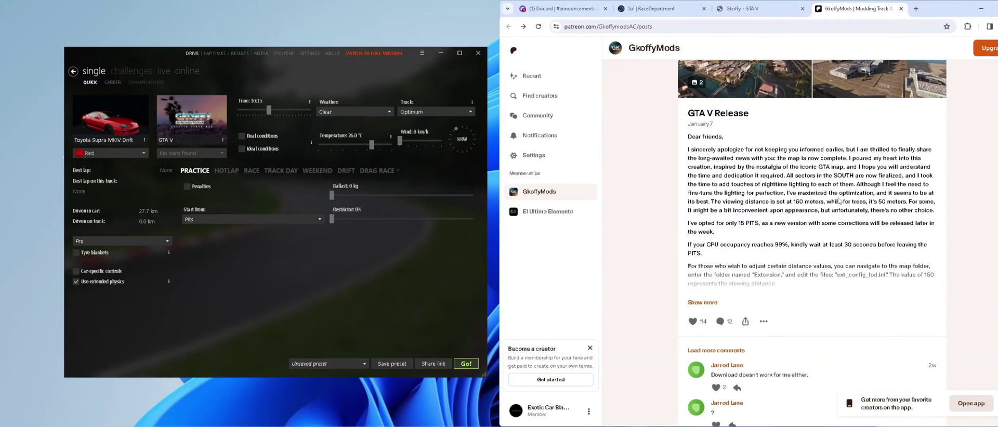
click(706, 302)
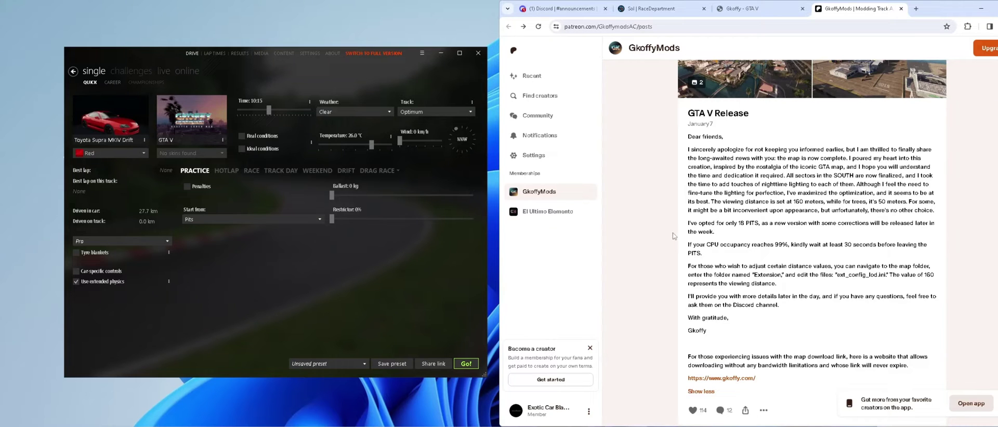
scroll(677, 238, up, 1)
scroll(681, 244, up, 2)
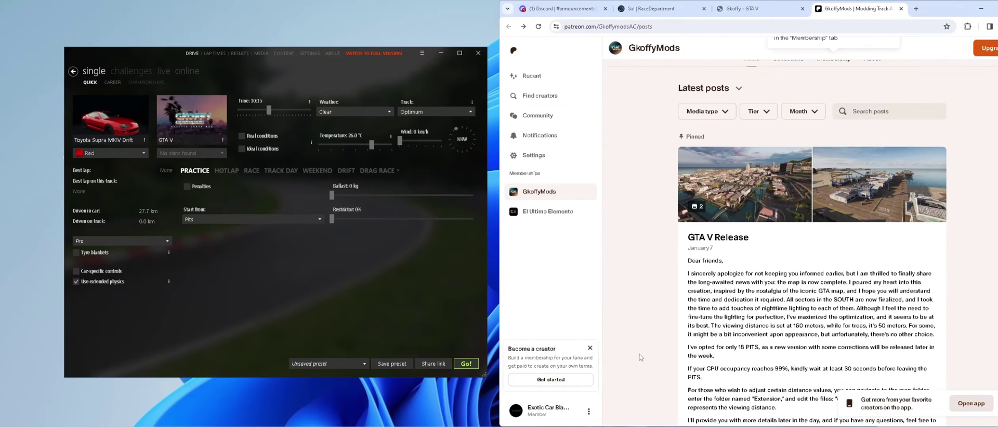
scroll(683, 294, down, 4)
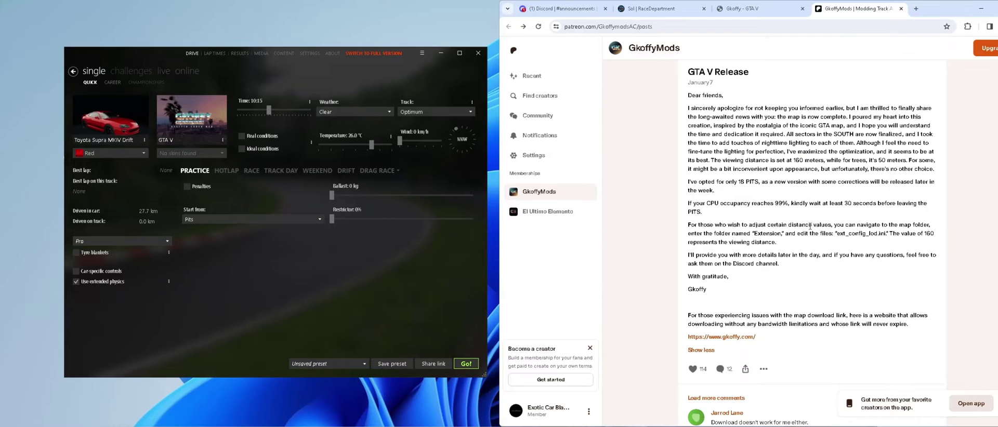
drag(755, 234, 884, 234)
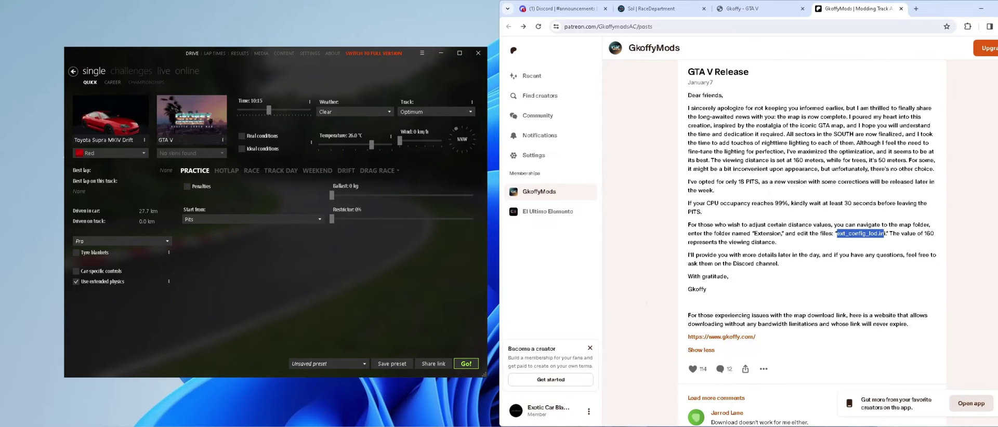
- Open ext_config from the GTA V_ByGK track's extension folder and find the lod entries in the DRAW DISTANCE section
key(alt+Tab)
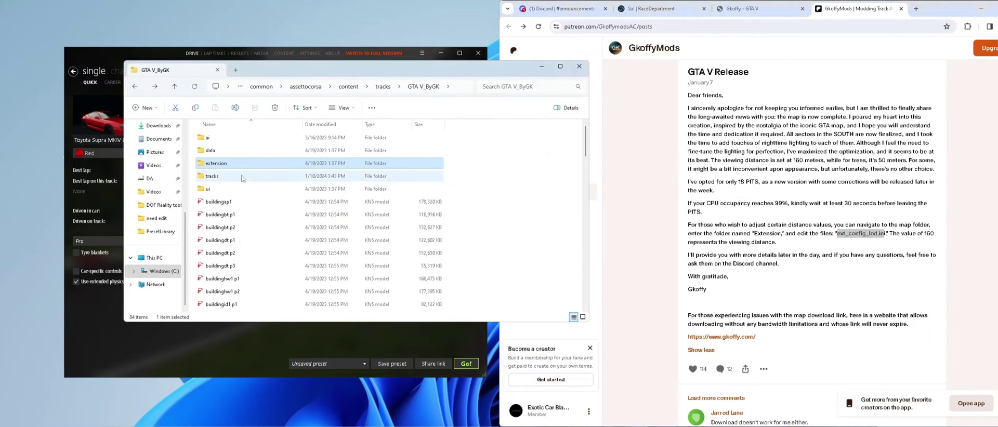
double_click(222, 165)
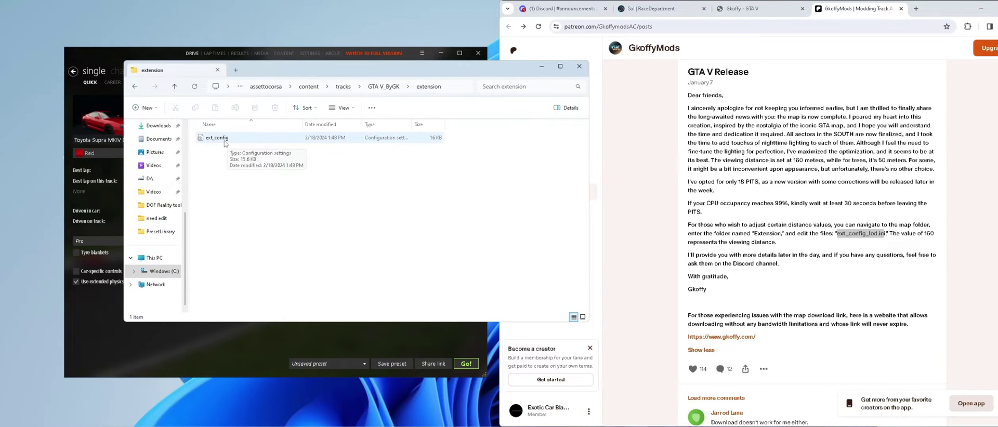
double_click(224, 140)
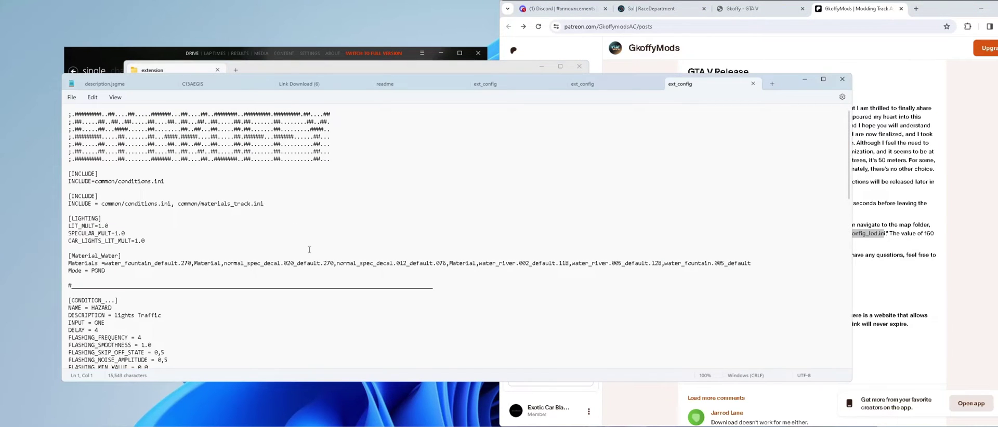
click(312, 233)
key(ctrl+f)
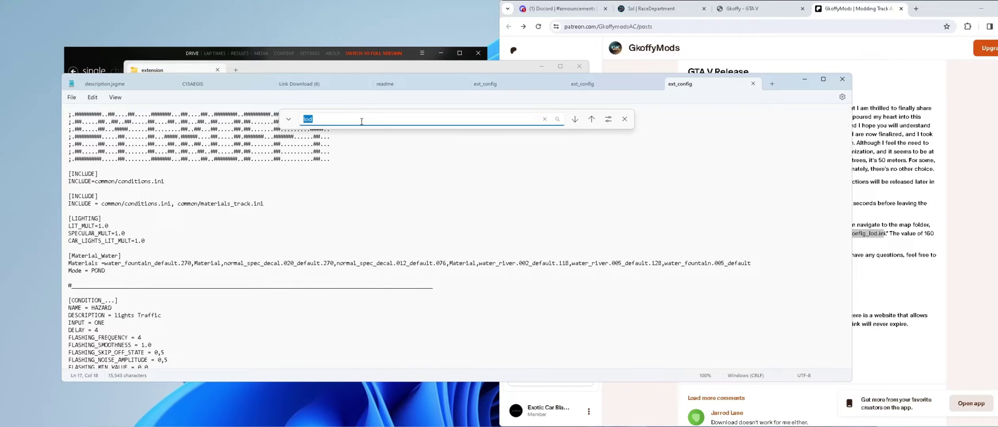
key(Return)
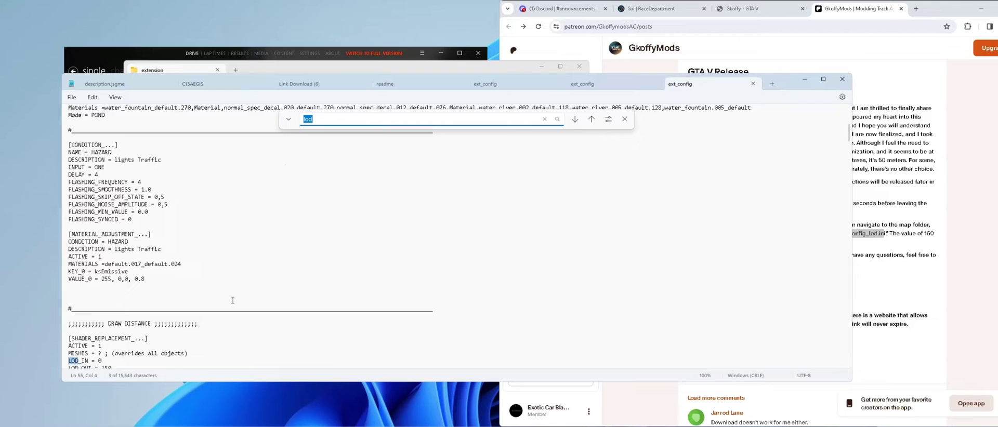
scroll(233, 300, down, 2)
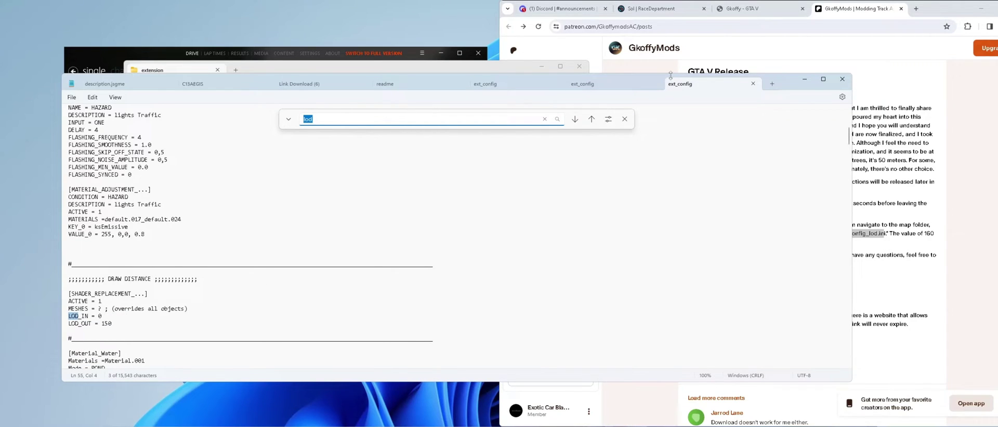
- Set LOD_OUT to 200 in the DRAW DISTANCE section of the ext_config file
double_click(172, 258)
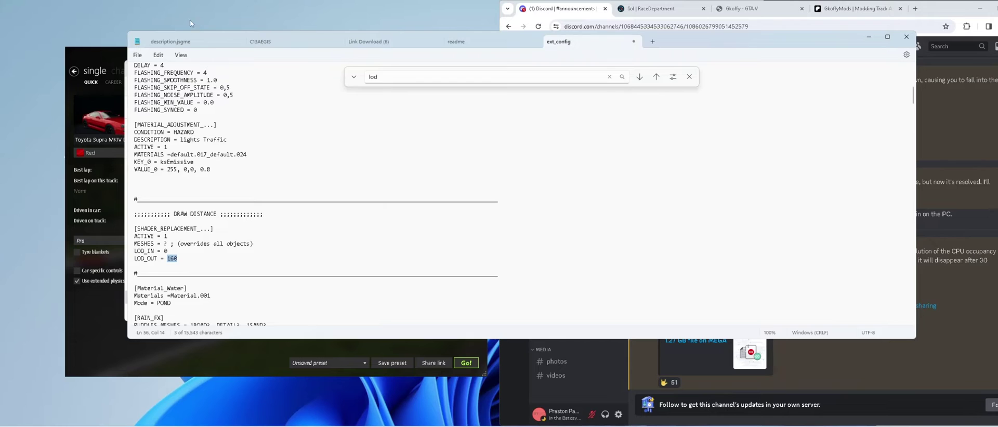
text(200)
scroll(188, 253, down, 3)
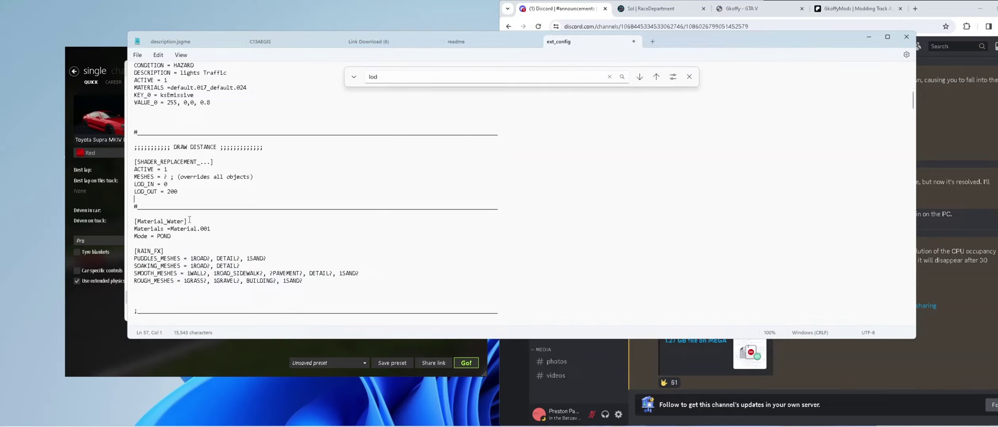
click(193, 215)
click(177, 192)
drag(135, 193, 178, 192)
click(200, 193)
- Review the map author's viewing-distance notes in the Discord announcements and the Patreon release post
click(959, 157)
scroll(875, 273, down, 5)
scroll(865, 305, up, 3)
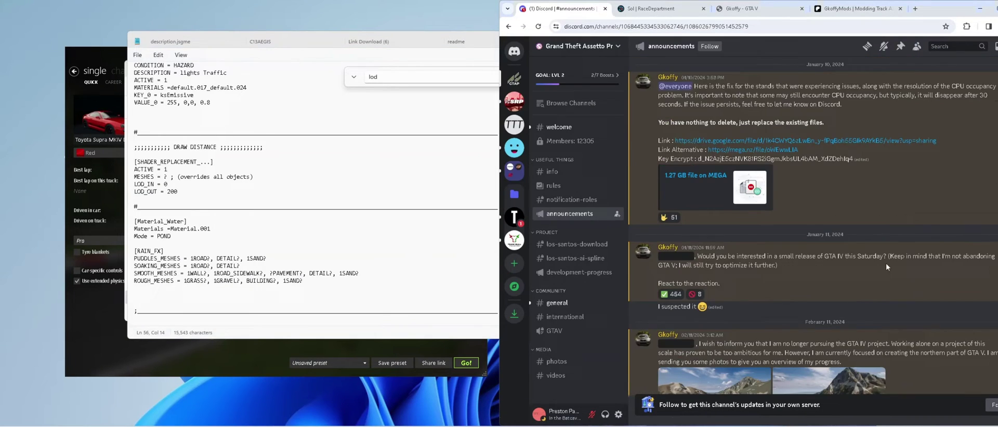
scroll(885, 263, up, 10)
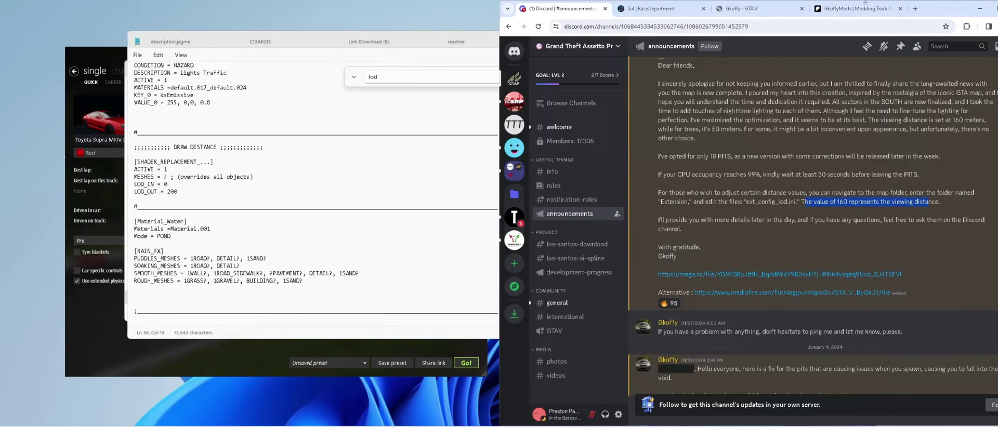
click(856, 9)
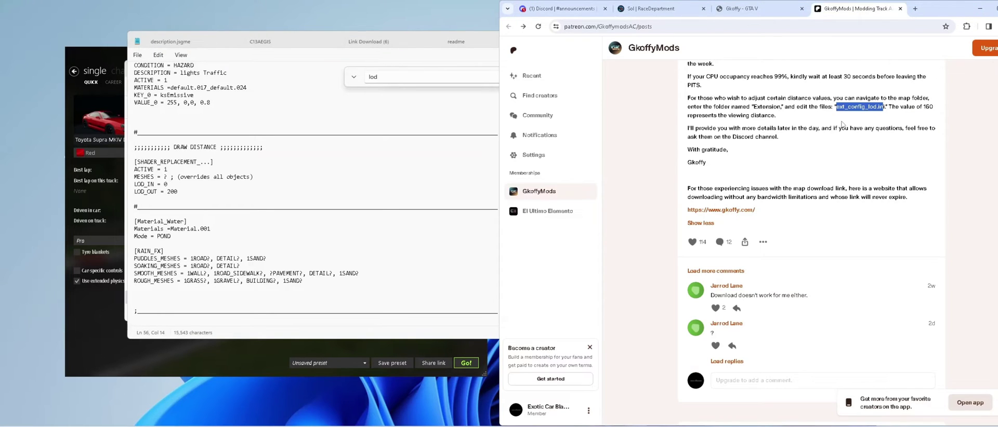
- Return to the ext_config file and save the edited draw distance
click(441, 240)
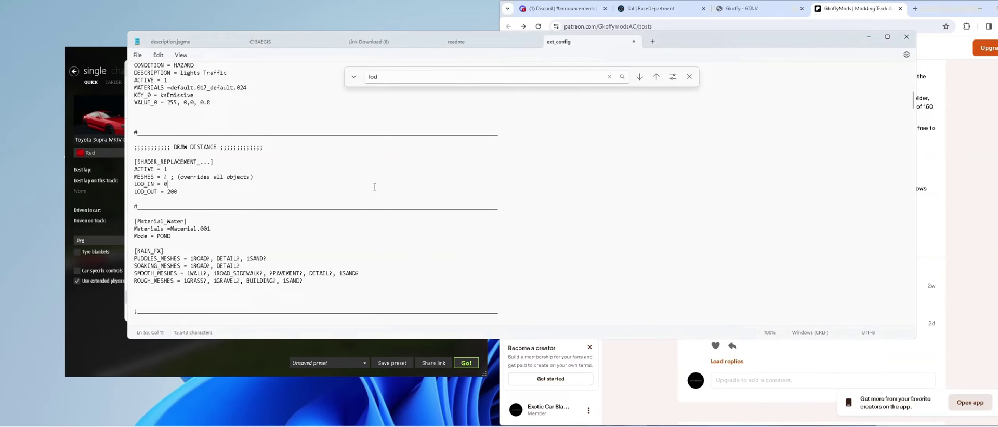
click(137, 55)
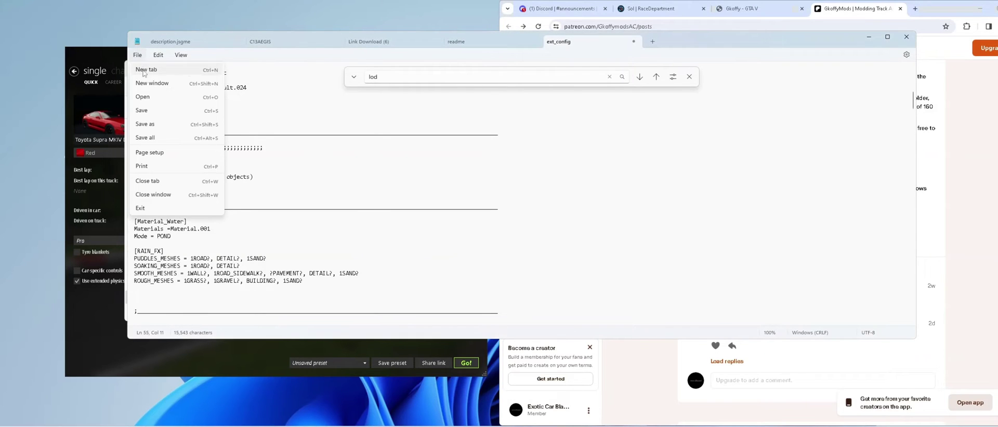
click(143, 110)
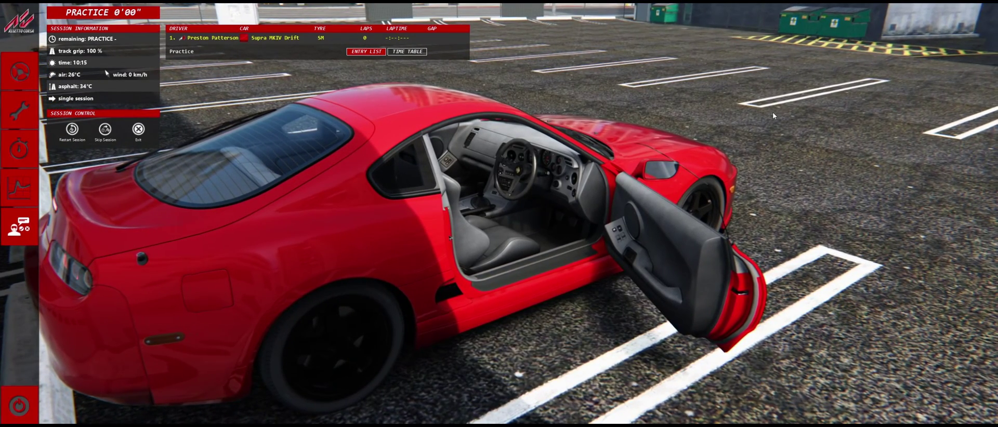
- Start driving the Supra on the GTA V map, switch to the steering-wheel cockpit view, and pull away in first gear, steering left
click(19, 72)
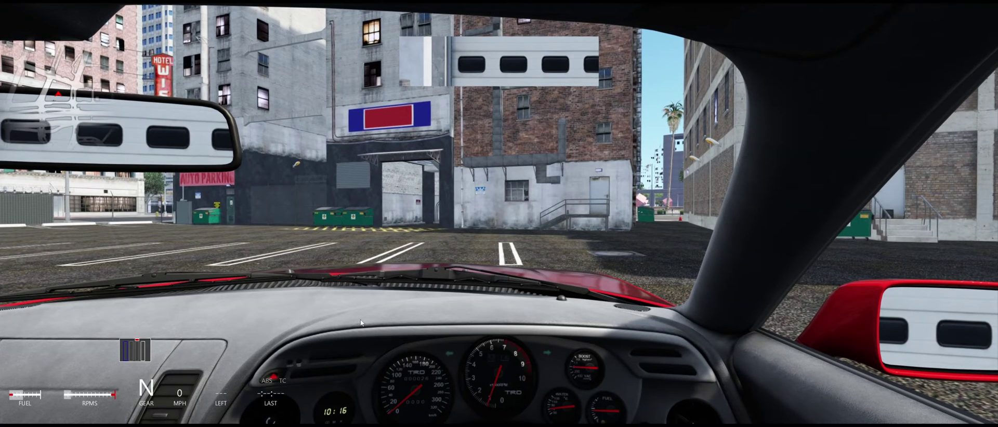
key(F1)
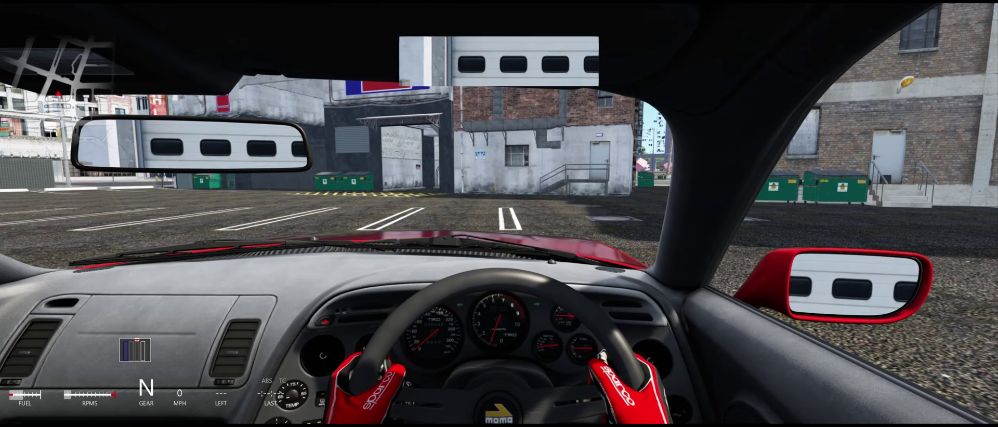
key(shift)
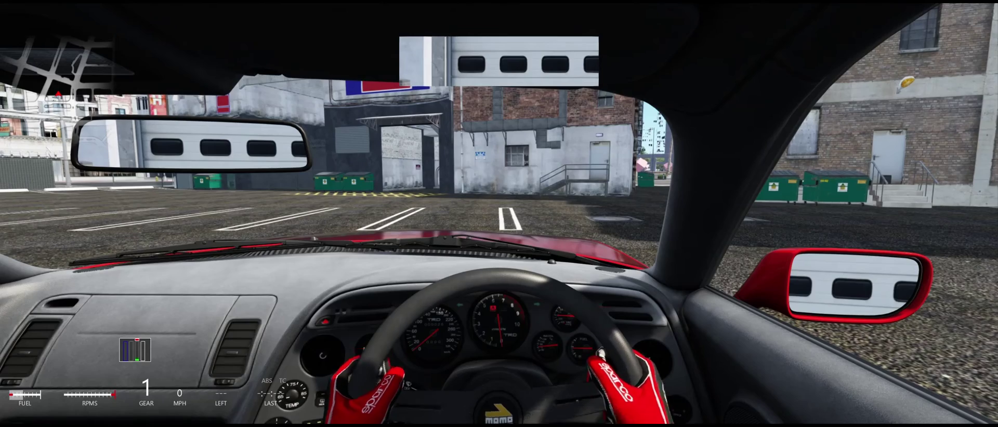
key(Up)
key(Left)
key(Up)
key(Left)
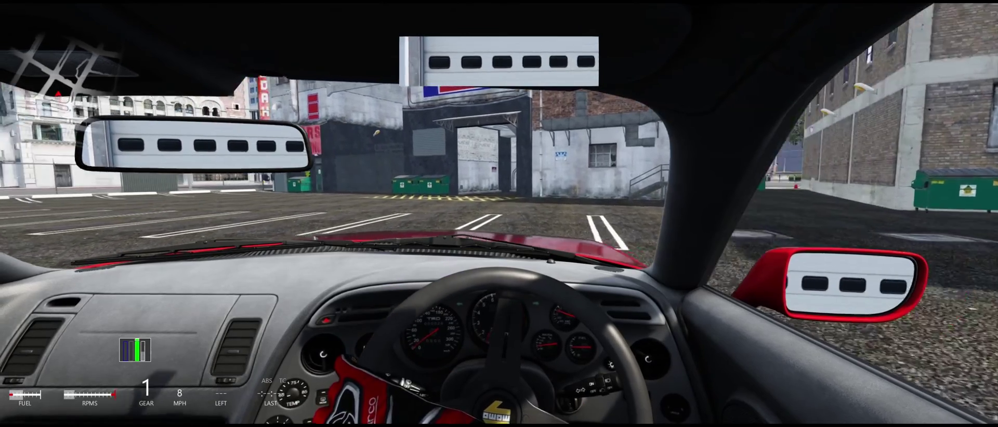
- Drive the Supra in first gear across the parking lot and out onto the surrounding city streets
key(Up)
key(Right)
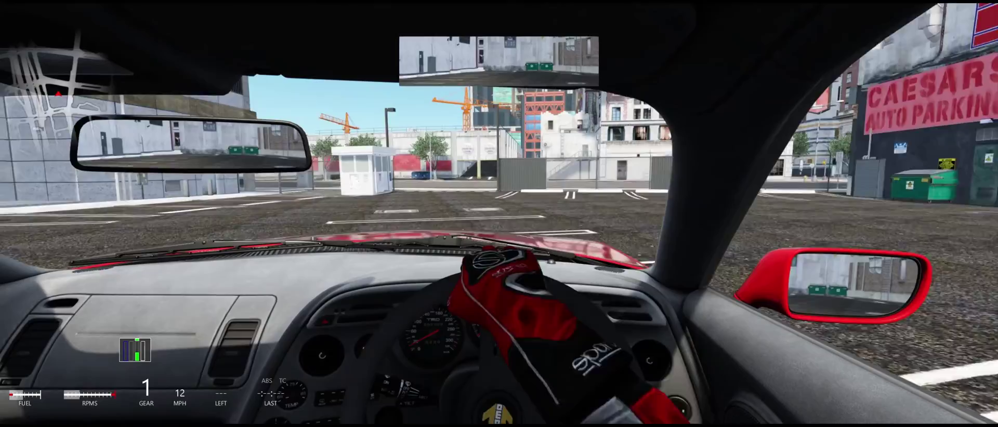
key(Right)
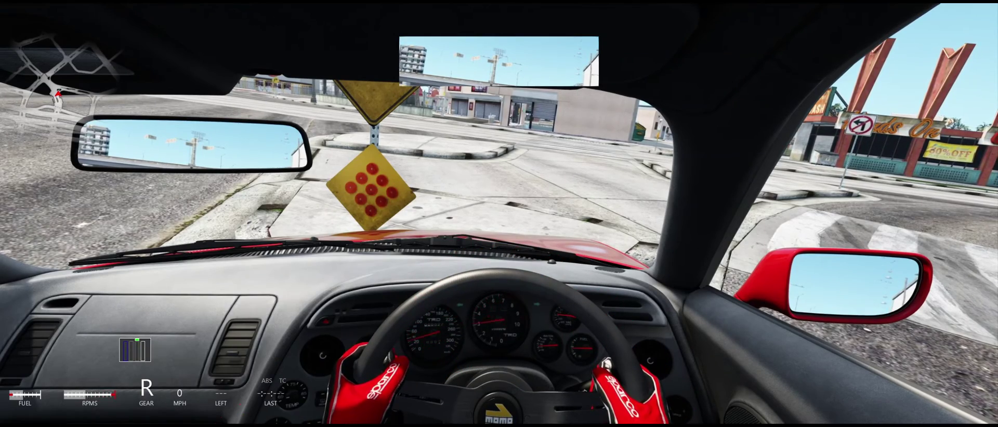
- Restart the driving session and cycle through the near and far chase cameras back to the cockpit view
key(Escape)
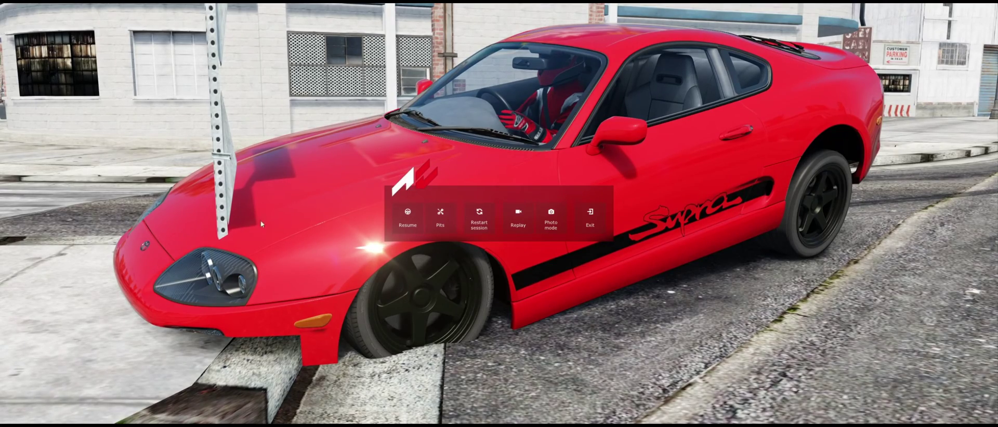
click(473, 223)
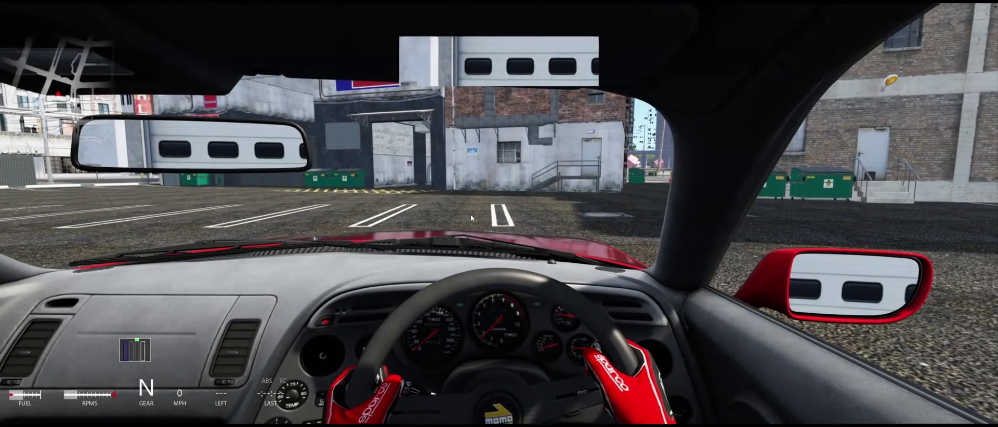
key(F1)
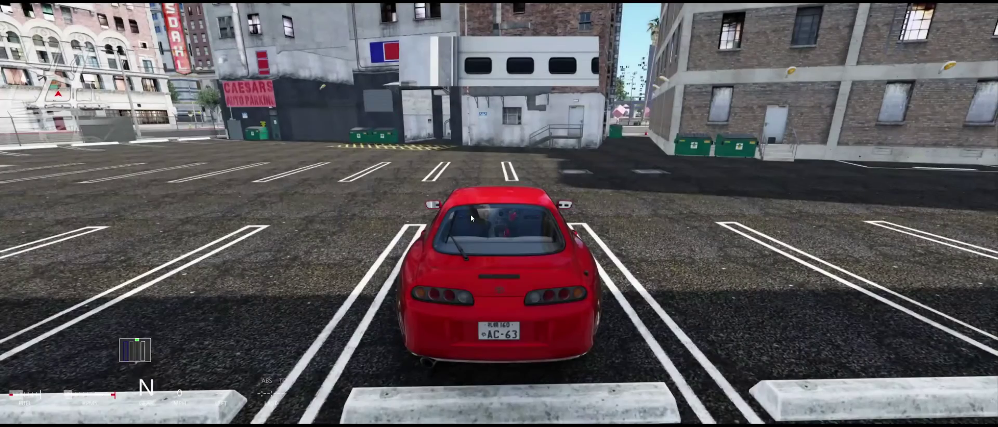
key(F1)
key(F1)
key(F1)
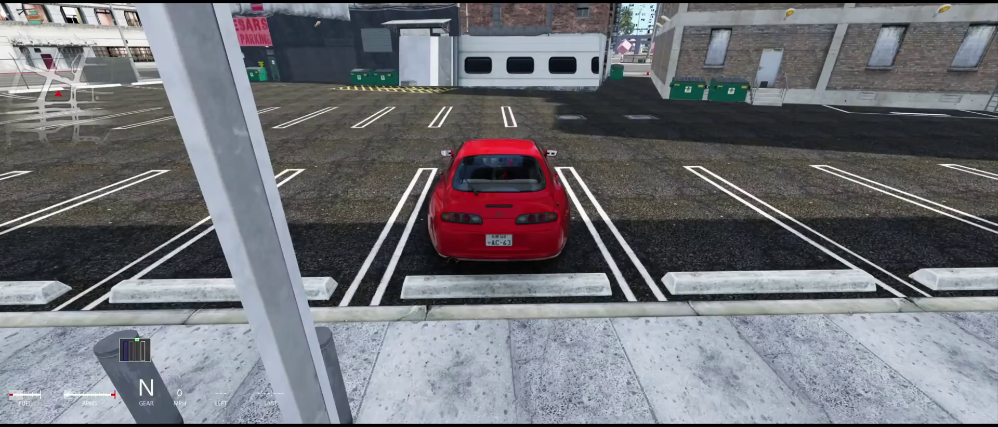
key(F1)
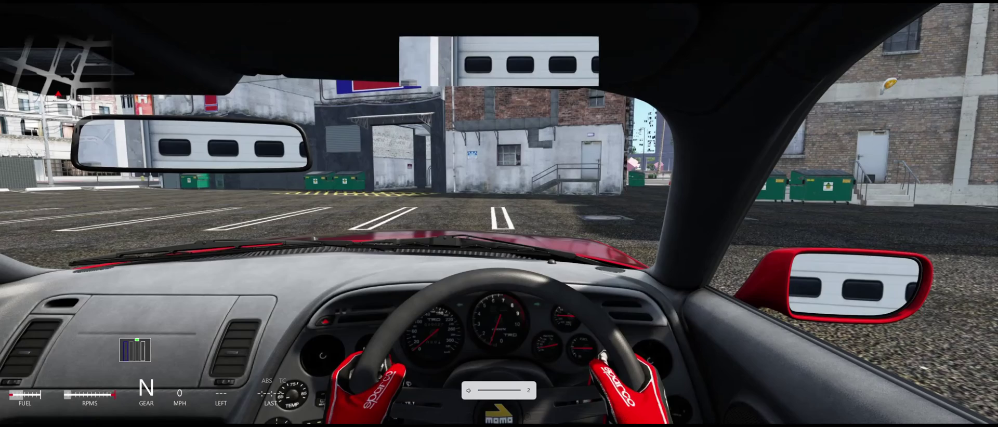
- Pull away in first gear and drive through the alley past the dumpsters onto the city streets
key(shift)
key(Up)
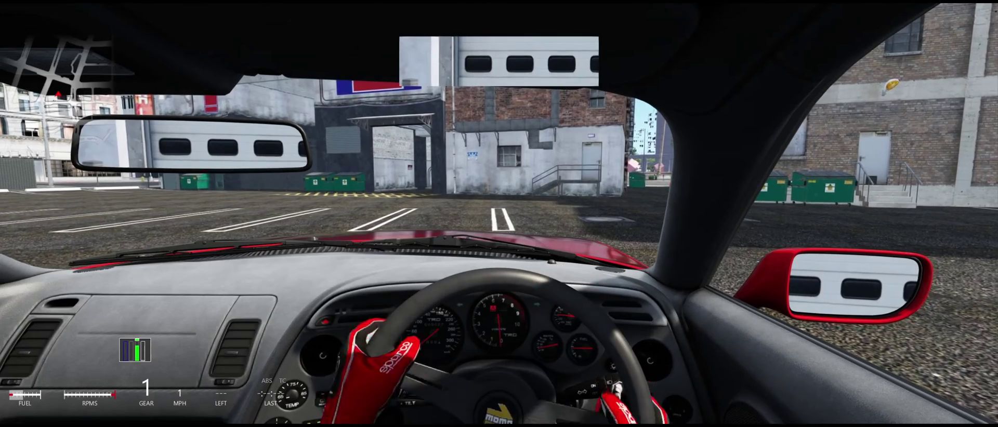
key(Left)
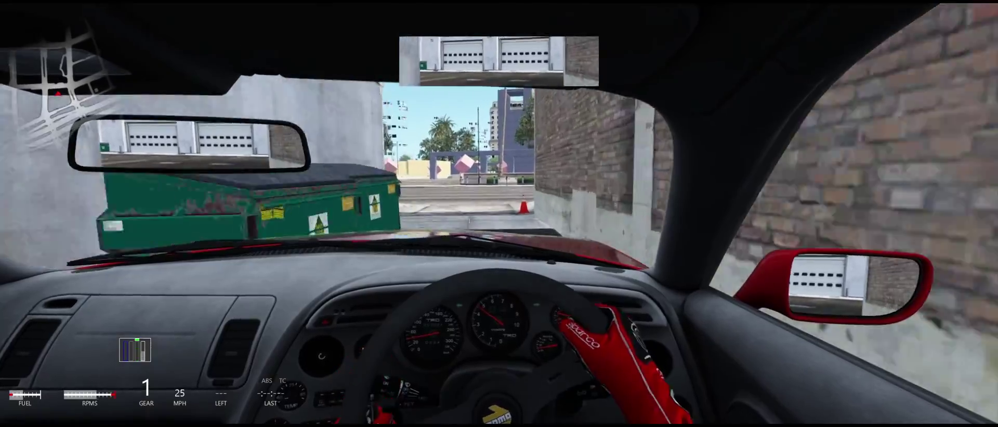
key(Left)
key(Left)
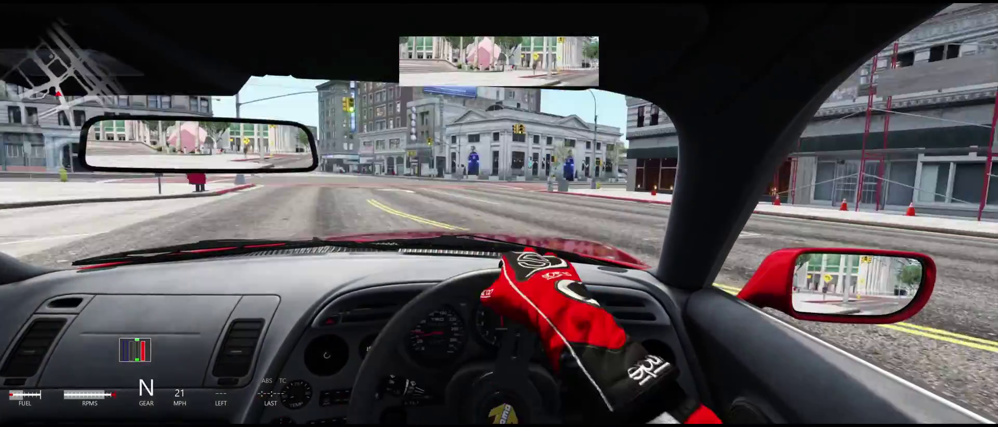
key(Left)
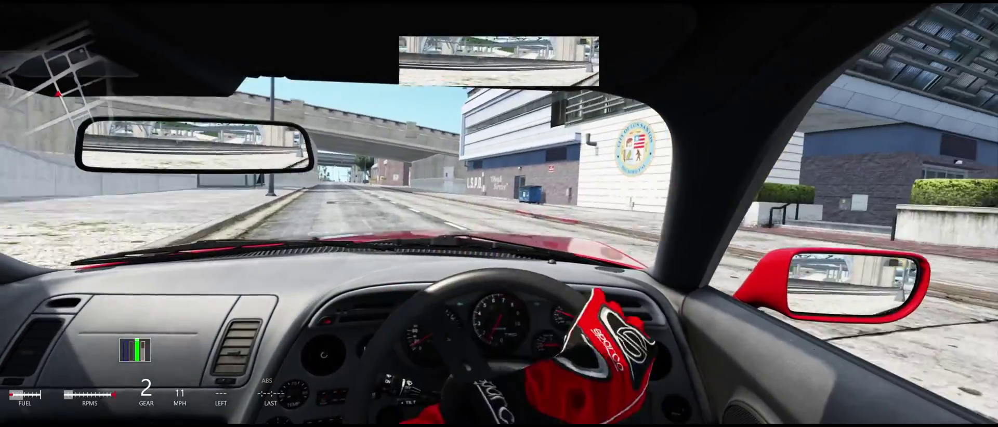
- Accelerate in second gear through the underpass, steering along the road, and brake to a stop before the elevated highway
key(w)
key(a)
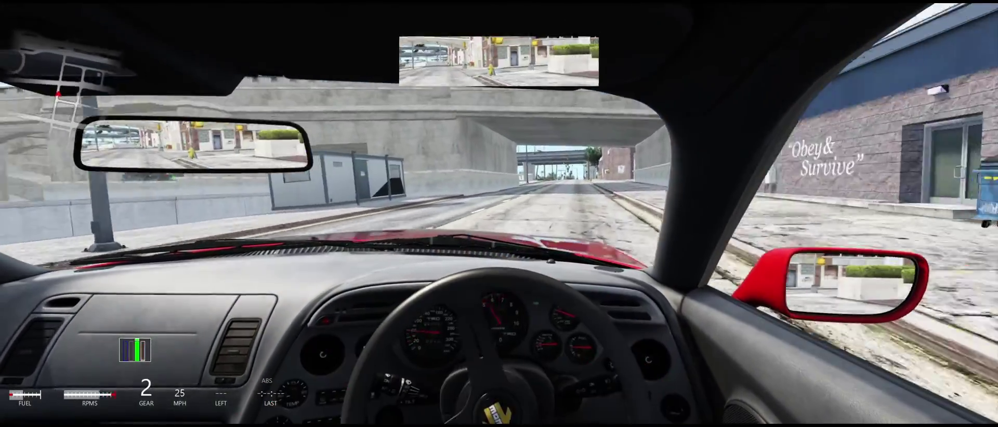
key(w)
key(d)
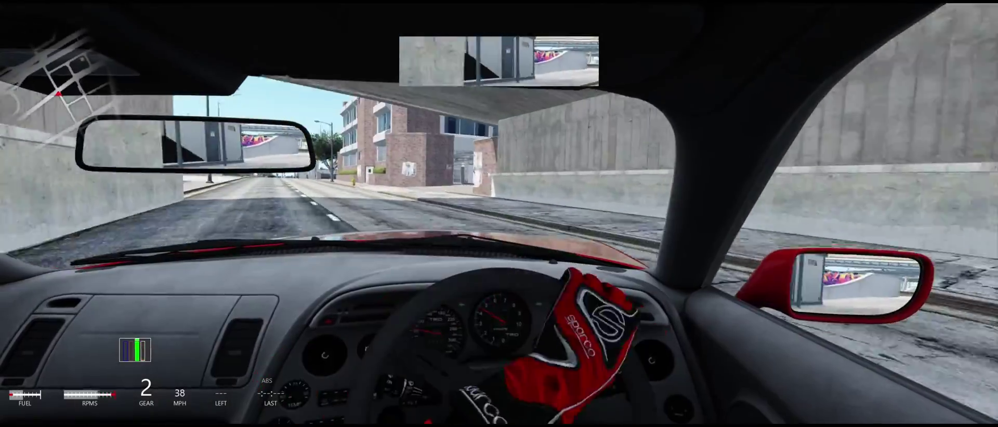
key(w)
key(a)
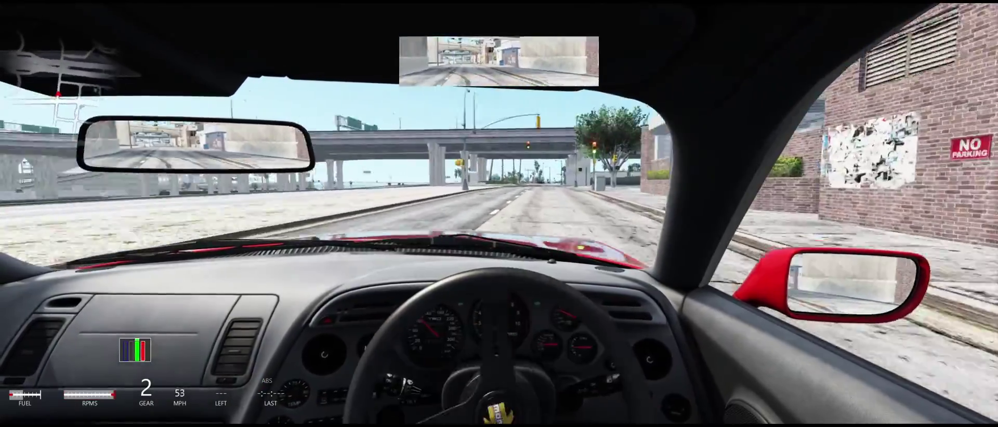
key(s)
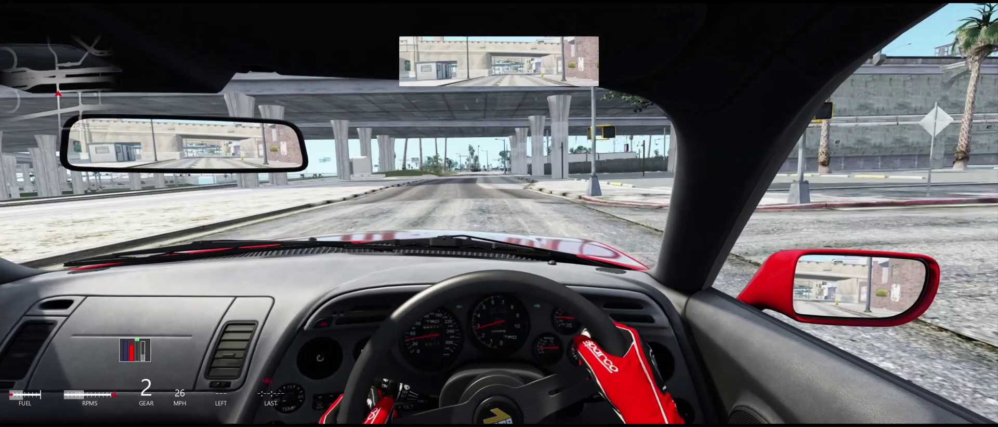
key(s)
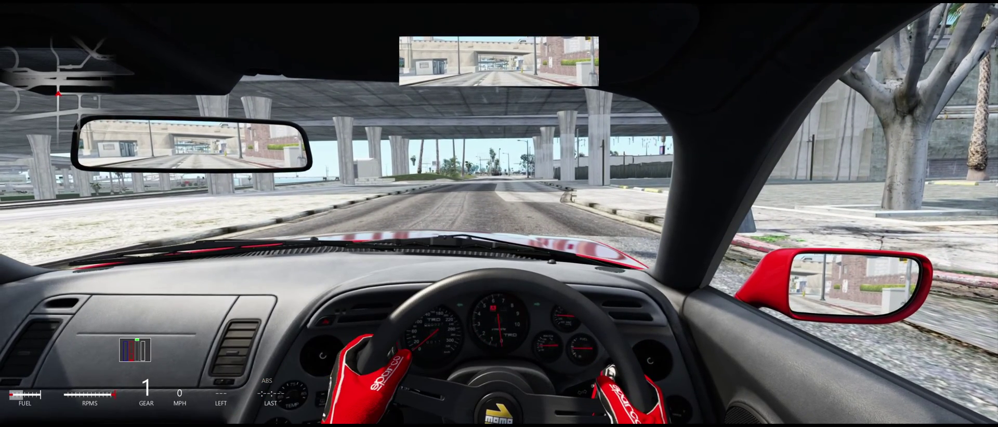
- Exit the driving session and close the Practice results
key(Escape)
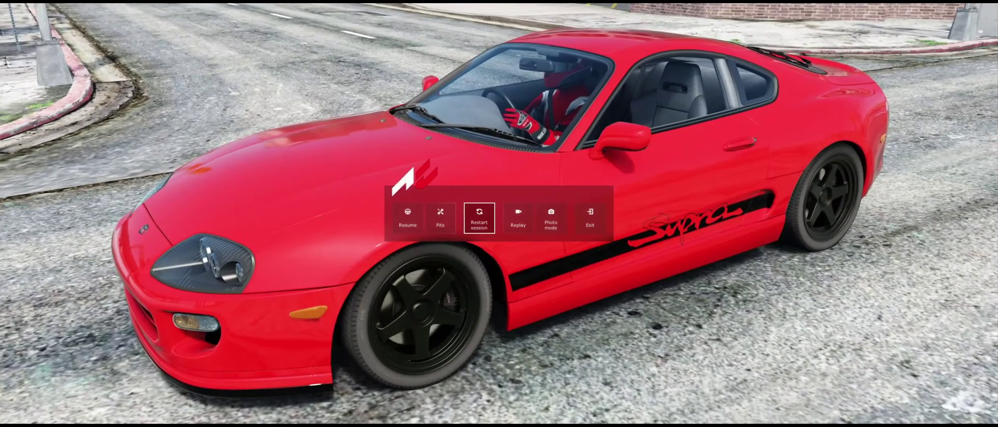
click(590, 226)
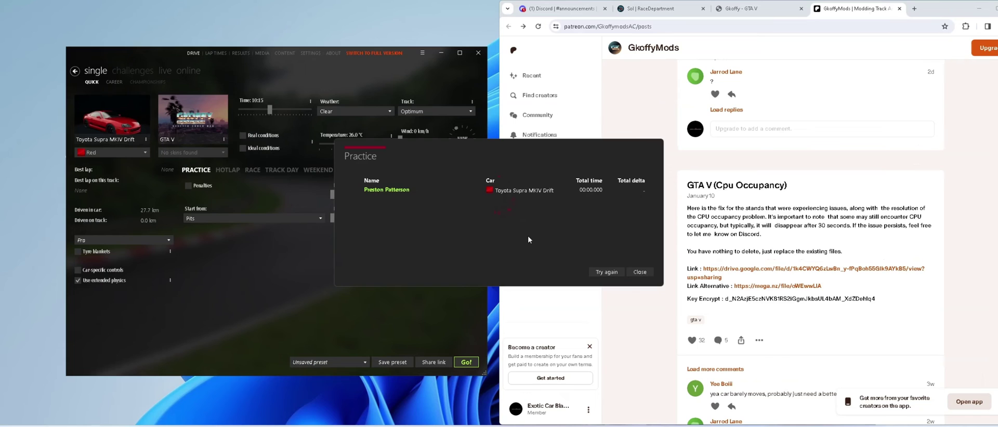
click(640, 271)
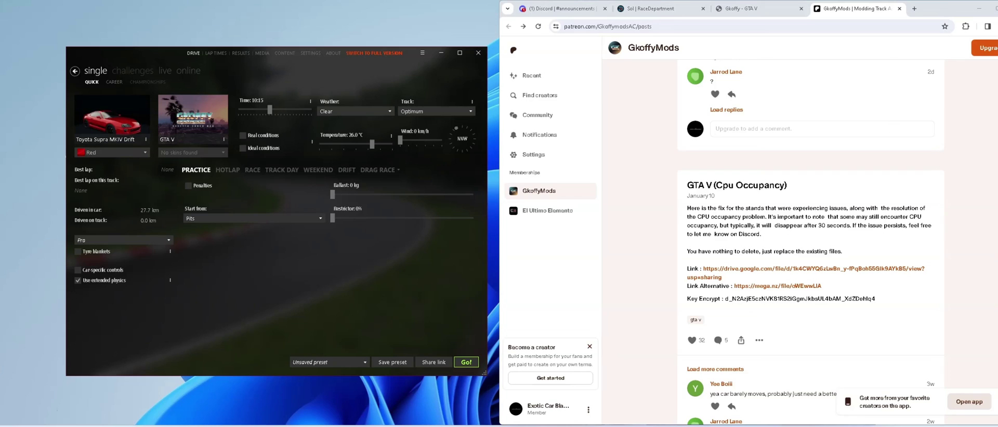
mouse_move(499, 425)
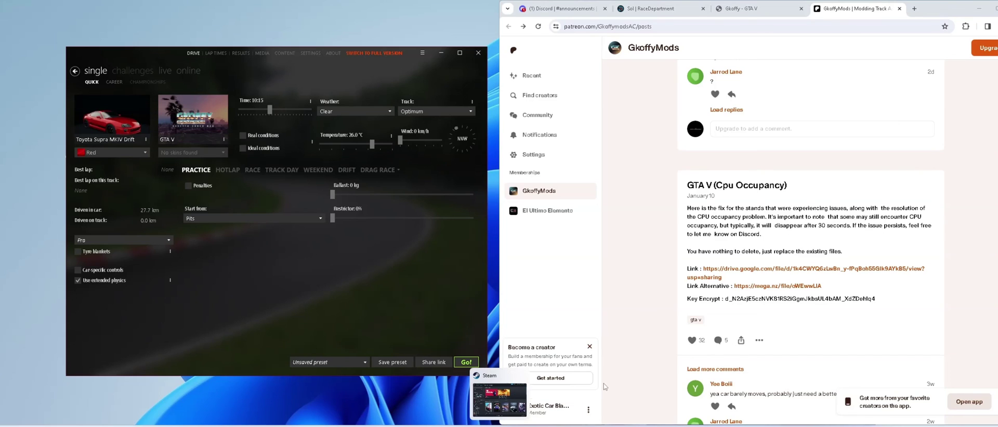